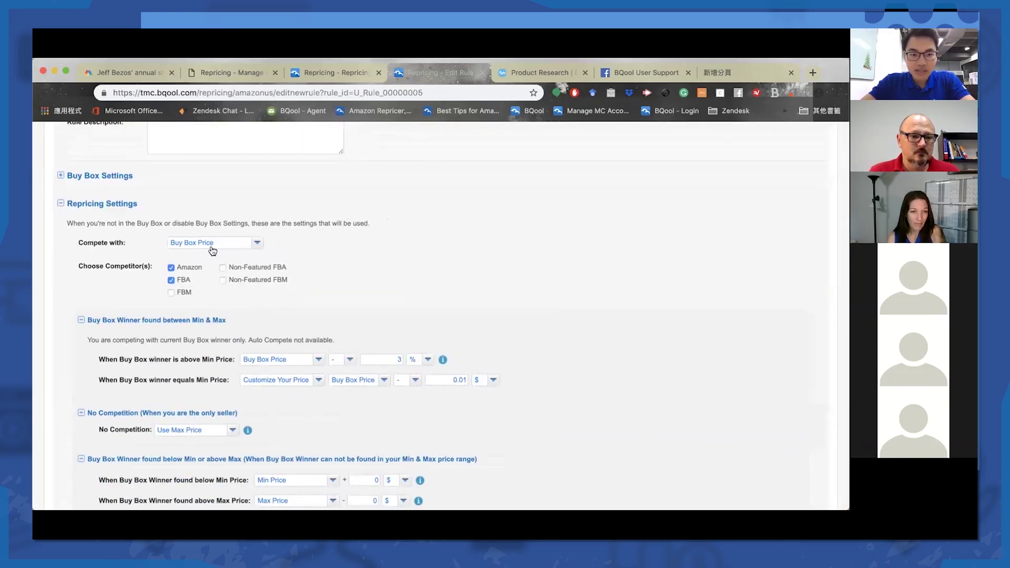
Step: Set the repricing rule to compete with the Lowest Price in Repricing Settings
{"action": "left_click", "coordinate": [213, 243]}
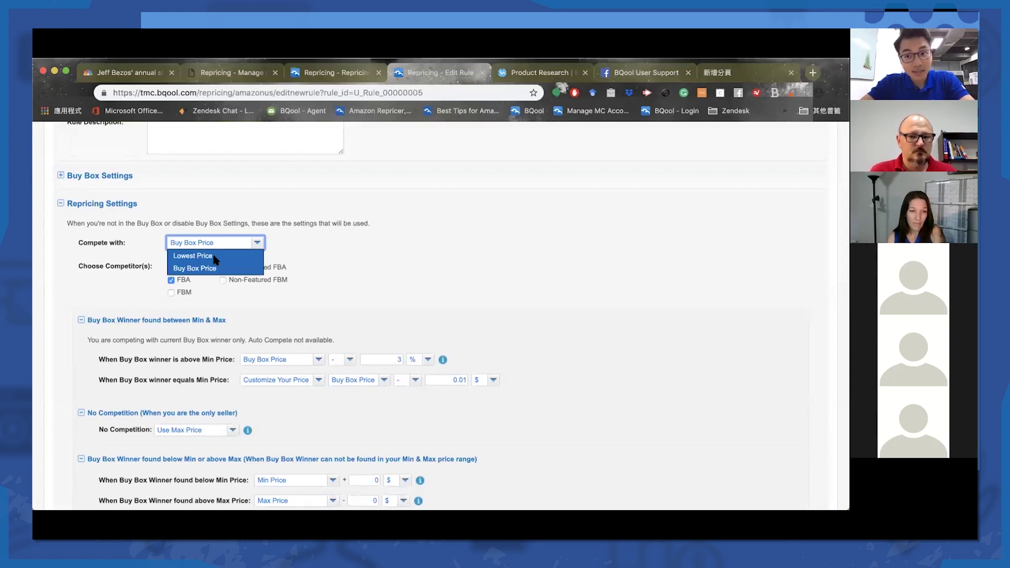
{"action": "left_click", "coordinate": [215, 258]}
{"action": "scroll", "coordinate": [226, 292], "scroll_direction": "down", "scroll_amount": 3}
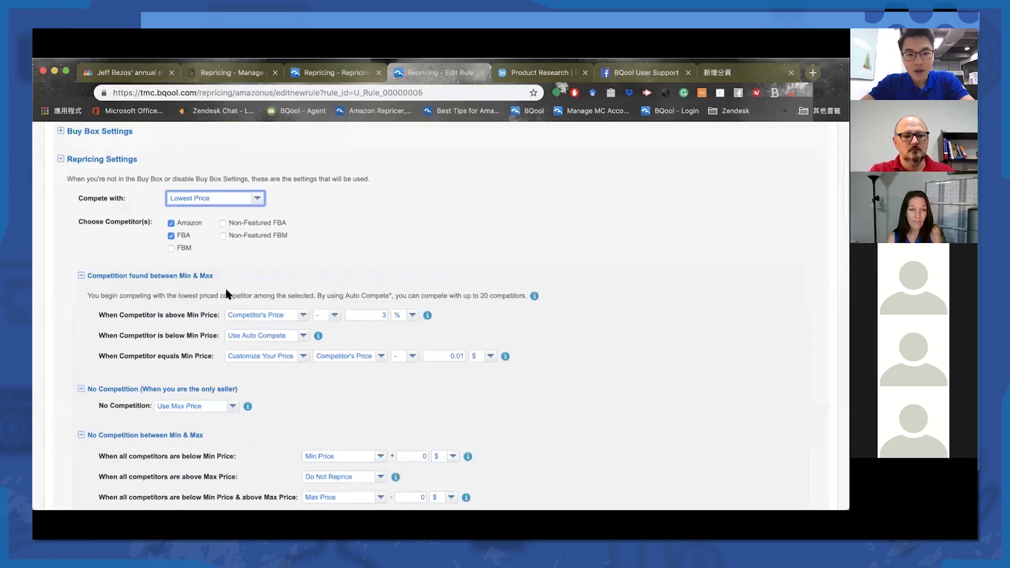
{"action": "scroll", "coordinate": [227, 294], "scroll_direction": "down", "scroll_amount": 3}
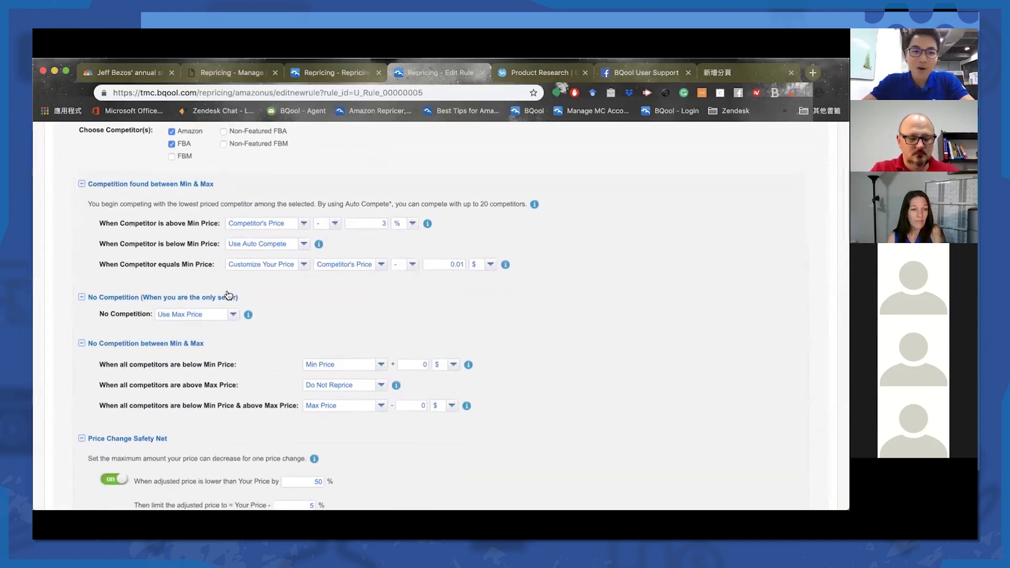
{"action": "scroll", "coordinate": [137, 304], "scroll_direction": "down", "scroll_amount": 8}
{"action": "scroll", "coordinate": [184, 244], "scroll_direction": "up", "scroll_amount": 10}
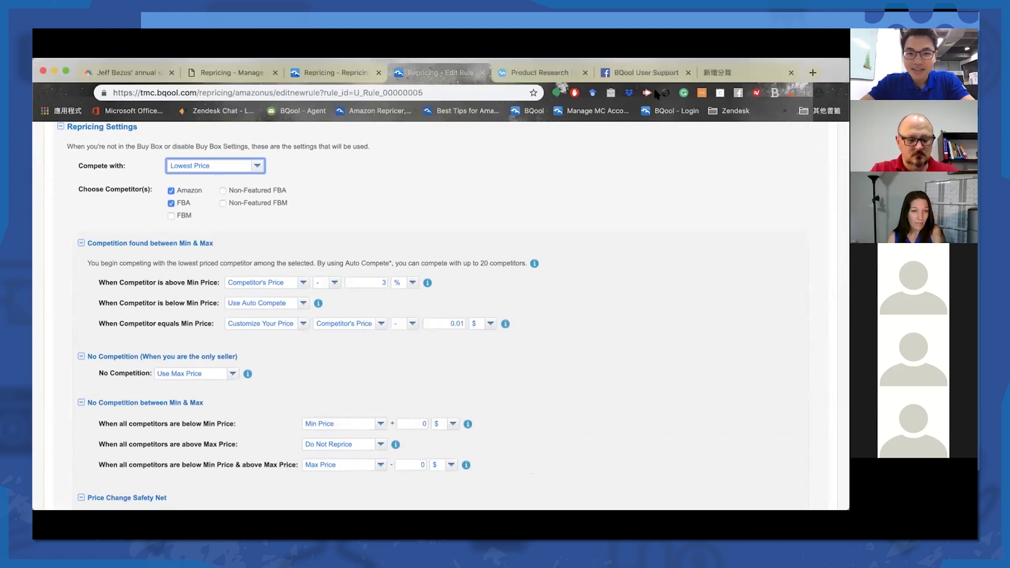
{"action": "scroll", "coordinate": [421, 228], "scroll_direction": "up", "scroll_amount": 3}
{"action": "scroll", "coordinate": [422, 228], "scroll_direction": "down", "scroll_amount": 4}
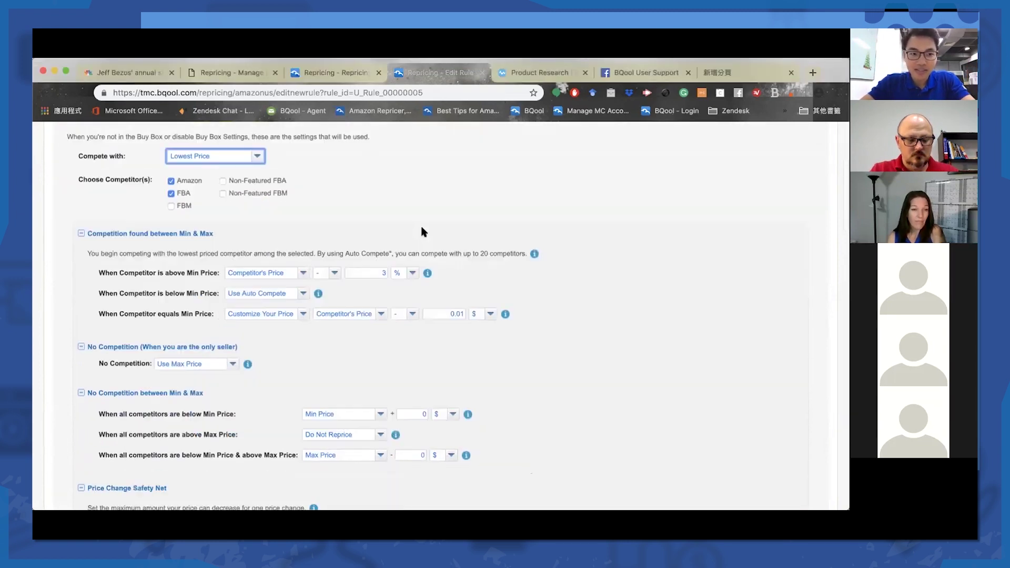
Step: Include FBM sellers among the chosen competitors in Repricing Settings
{"action": "left_click", "coordinate": [171, 201]}
{"action": "scroll", "coordinate": [172, 202], "scroll_direction": "up", "scroll_amount": 1}
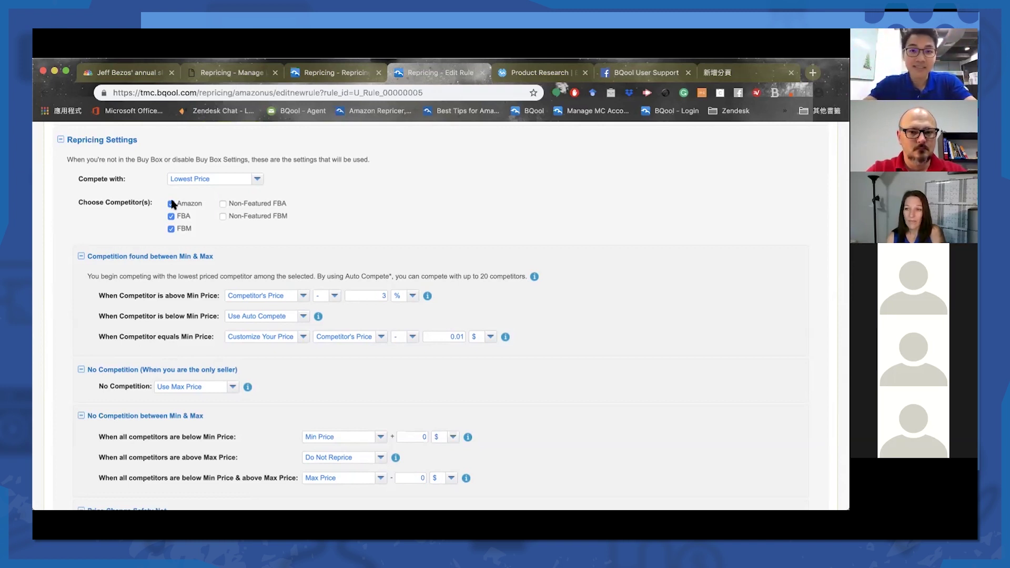
{"action": "scroll", "coordinate": [185, 200], "scroll_direction": "up", "scroll_amount": 1}
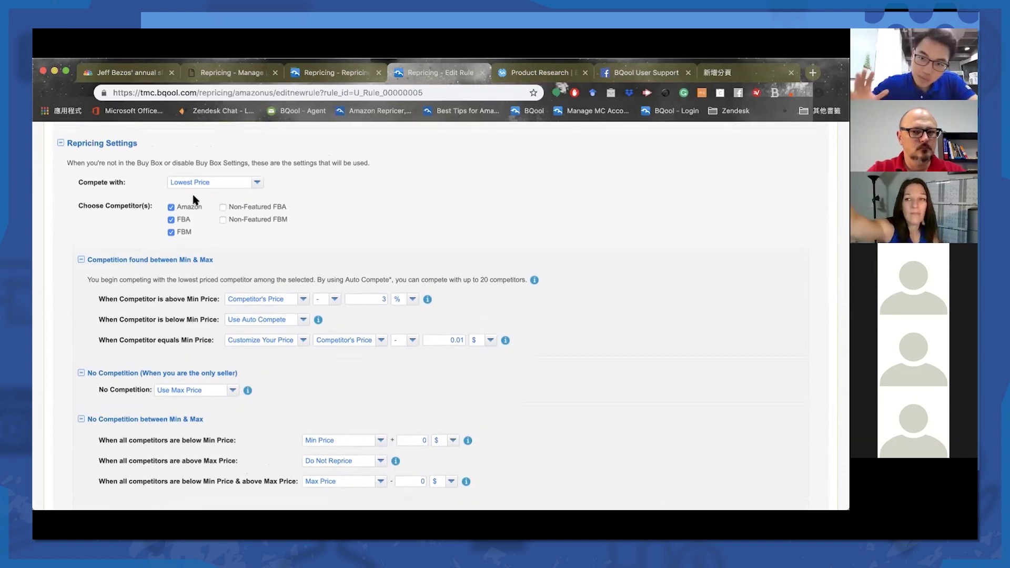
Step: Set the price when a competitor is above Min Price to Competitor's Price minus 0 $
{"action": "scroll", "coordinate": [197, 200], "scroll_direction": "down", "scroll_amount": 3}
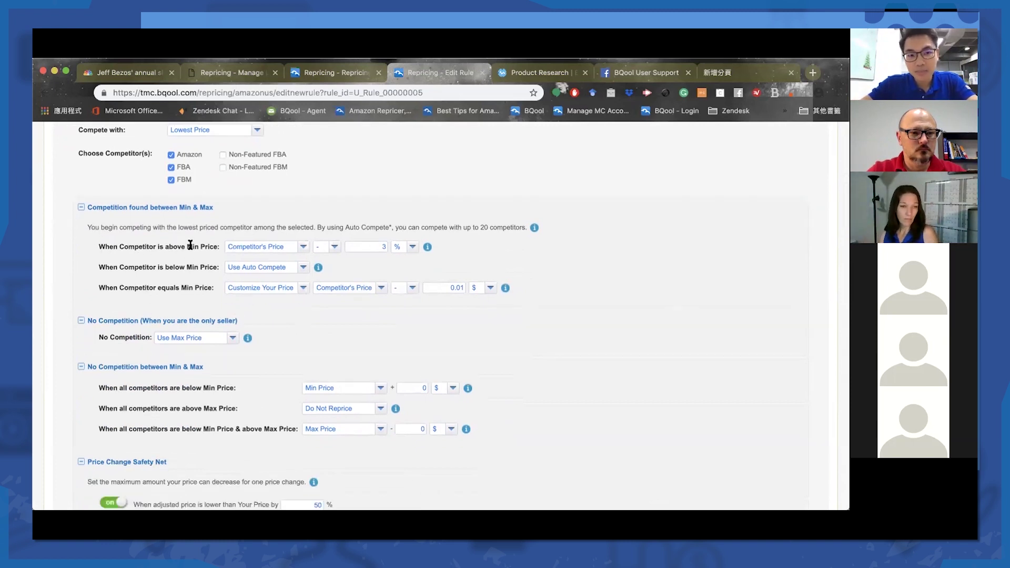
{"action": "scroll", "coordinate": [207, 247], "scroll_direction": "up", "scroll_amount": 1}
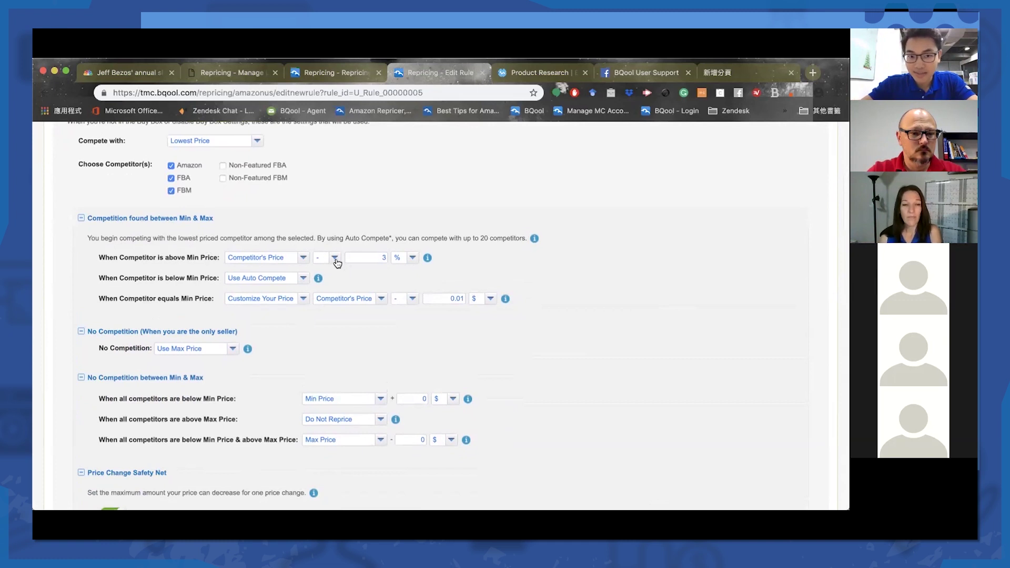
{"action": "double_click", "coordinate": [368, 259]}
{"action": "type", "text": "\\0"}
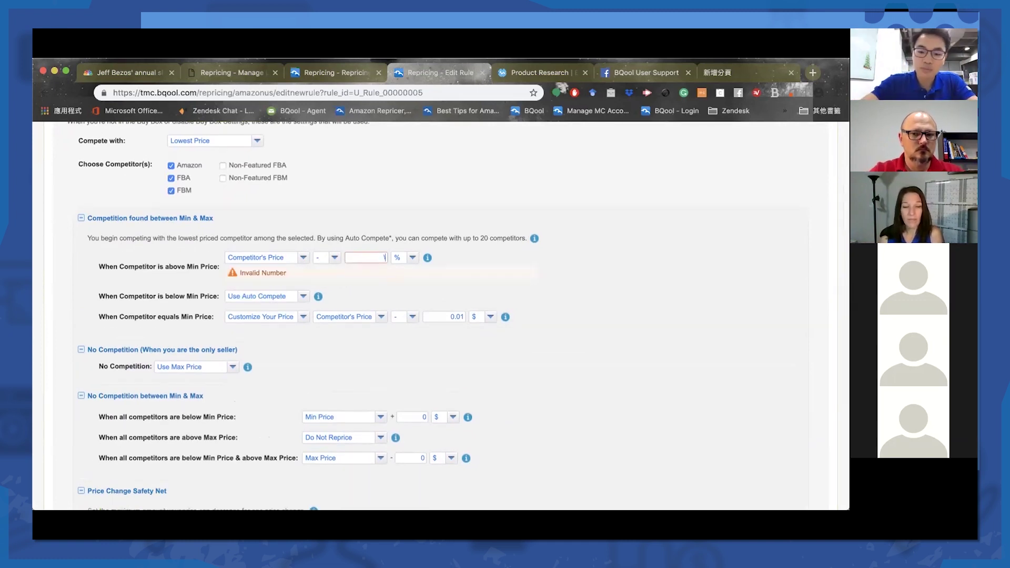
{"action": "left_click", "coordinate": [403, 263]}
{"action": "left_click", "coordinate": [401, 283]}
{"action": "key", "text": "BackSpace"}
{"action": "key", "text": "BackSpace"}
{"action": "type", "text": "0"}
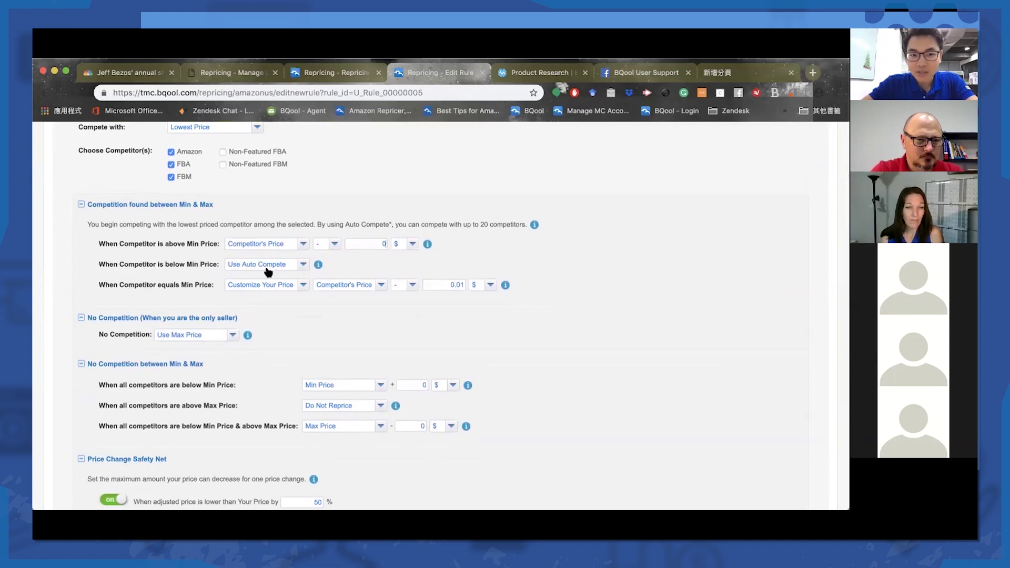
Step: Check the explanation for competitors below Min Price and set that case to Use Min Price
{"action": "mouse_move", "coordinate": [318, 269]}
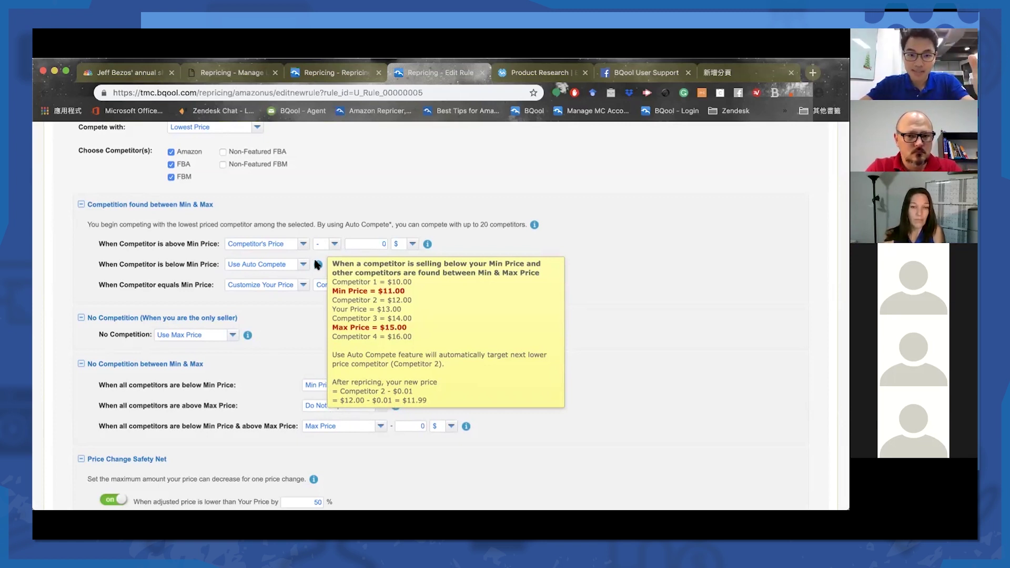
{"action": "left_click", "coordinate": [304, 264]}
{"action": "left_click", "coordinate": [274, 290]}
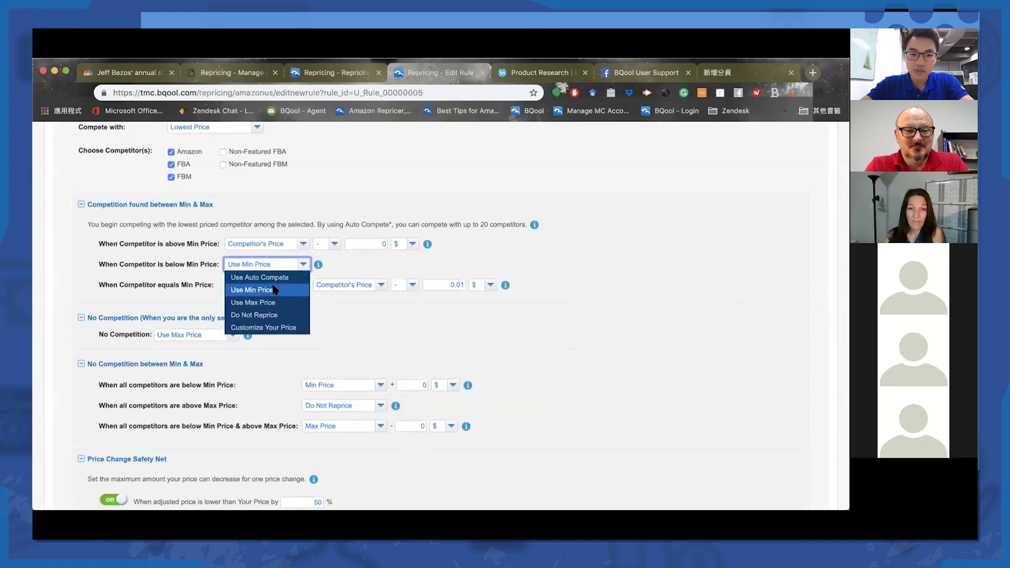
Step: Set the rule to Use Auto Compete when a competitor equals Min Price
{"action": "scroll", "coordinate": [354, 284], "scroll_direction": "down", "scroll_amount": 2}
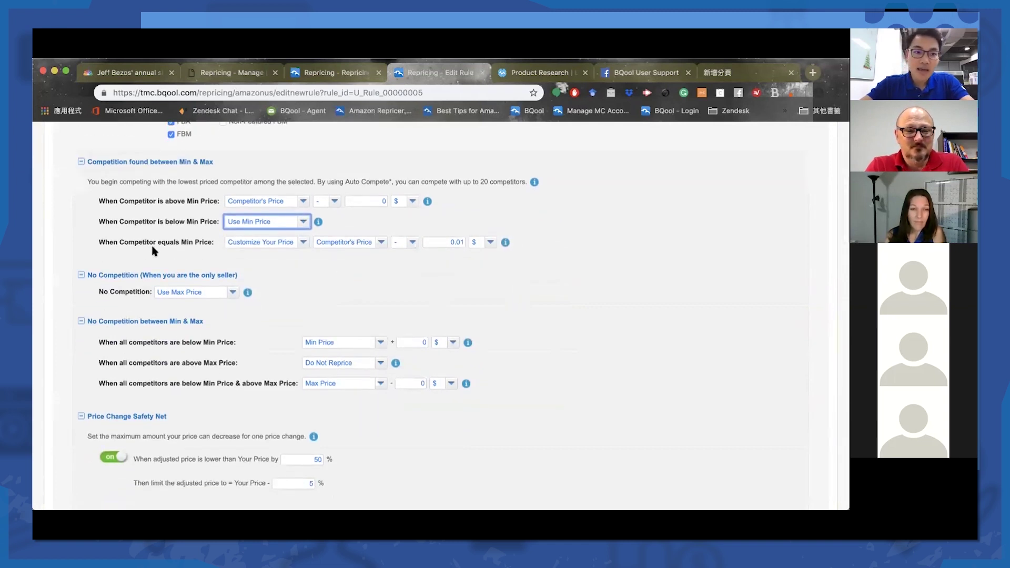
{"action": "left_click", "coordinate": [269, 241]}
{"action": "left_click", "coordinate": [269, 261]}
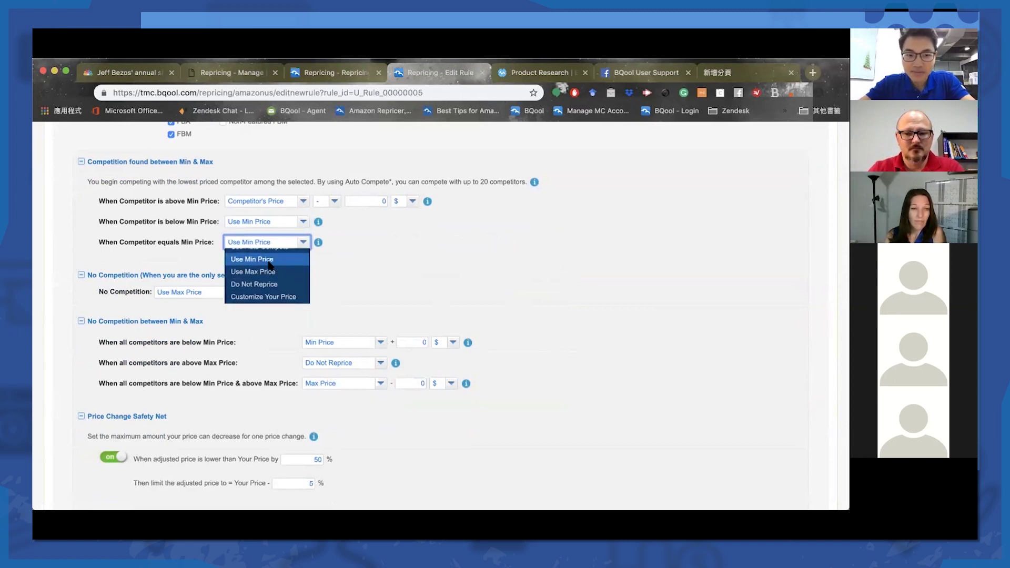
{"action": "left_click", "coordinate": [271, 241]}
{"action": "left_click", "coordinate": [268, 253]}
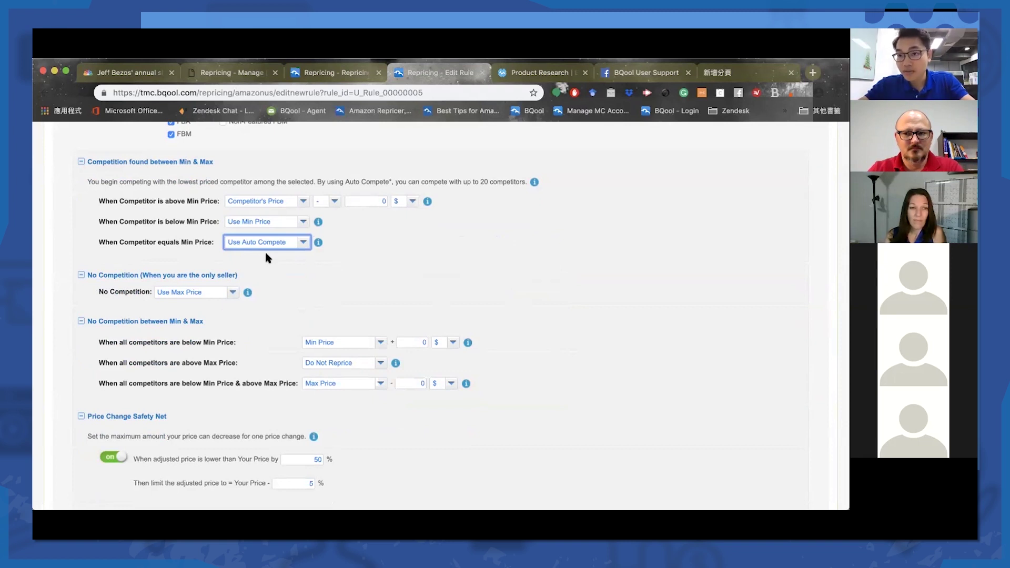
Step: Examine the No Competition setting that applies when the listing is the only seller
{"action": "scroll", "coordinate": [268, 258], "scroll_direction": "down", "scroll_amount": 1}
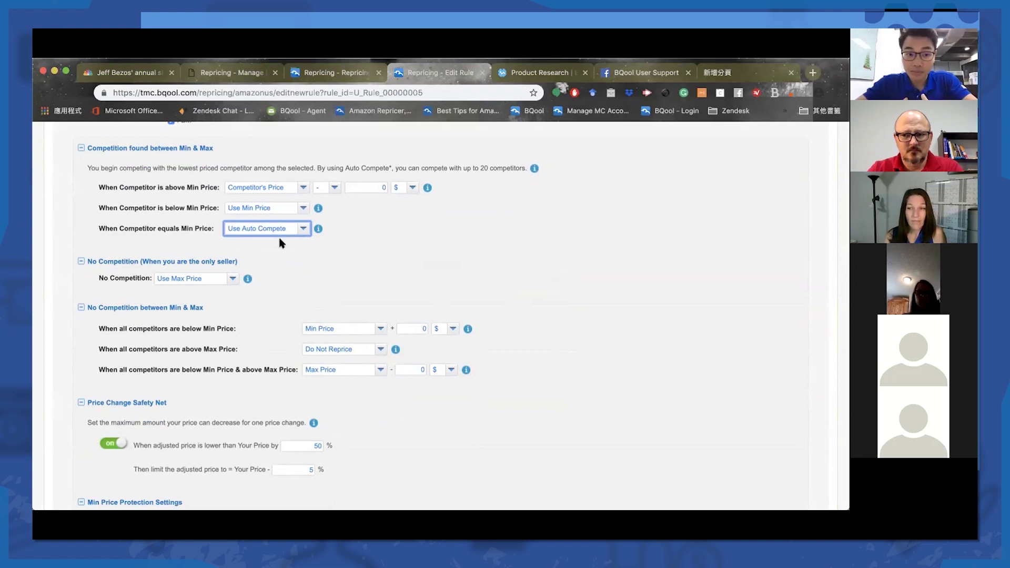
{"action": "scroll", "coordinate": [281, 241], "scroll_direction": "down", "scroll_amount": 1}
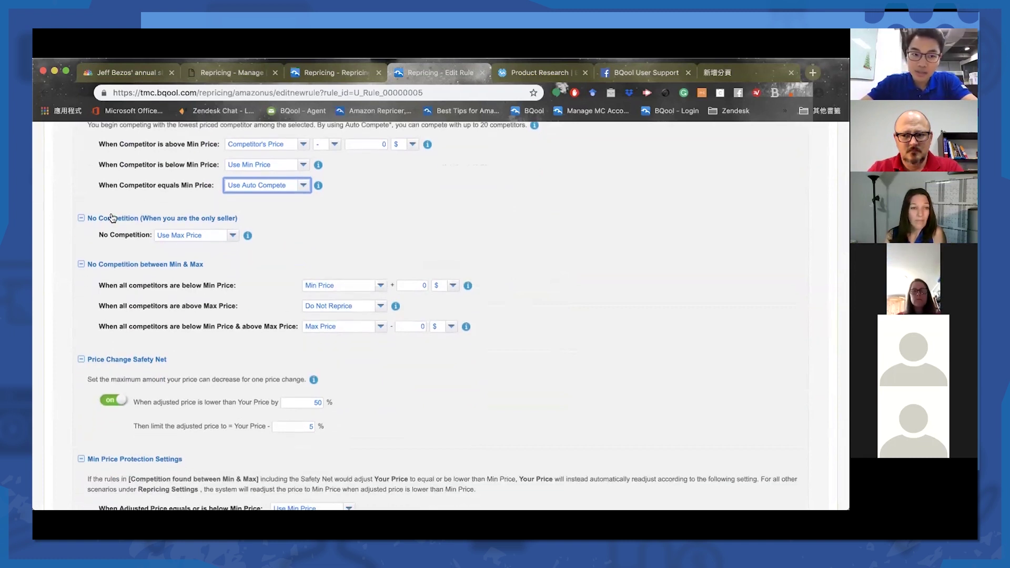
{"action": "scroll", "coordinate": [164, 215], "scroll_direction": "up", "scroll_amount": 5}
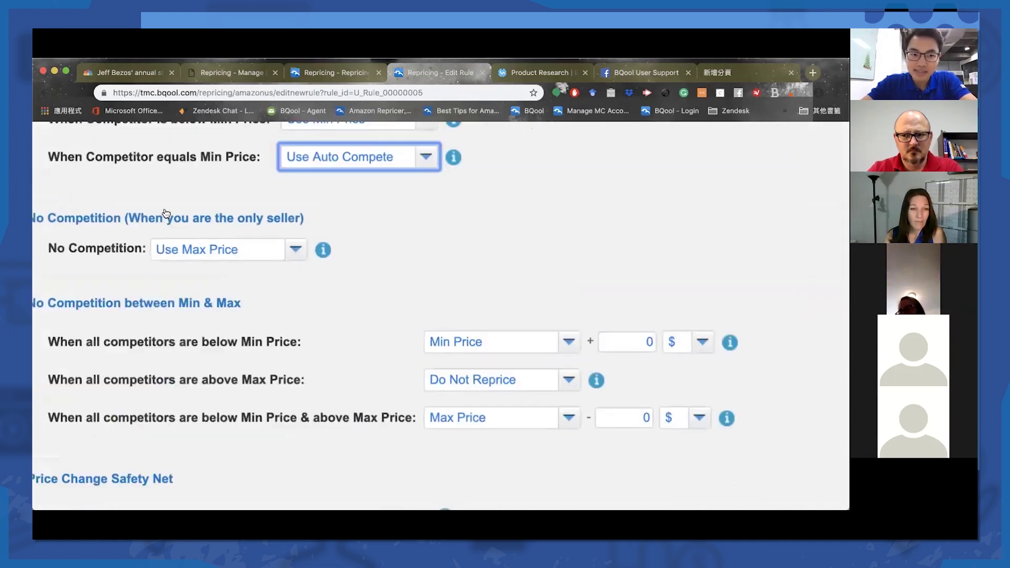
{"action": "scroll", "coordinate": [166, 213], "scroll_direction": "left", "scroll_amount": 2}
{"action": "scroll", "coordinate": [166, 213], "scroll_direction": "right", "scroll_amount": 2}
{"action": "scroll", "coordinate": [166, 213], "scroll_direction": "down", "scroll_amount": 1}
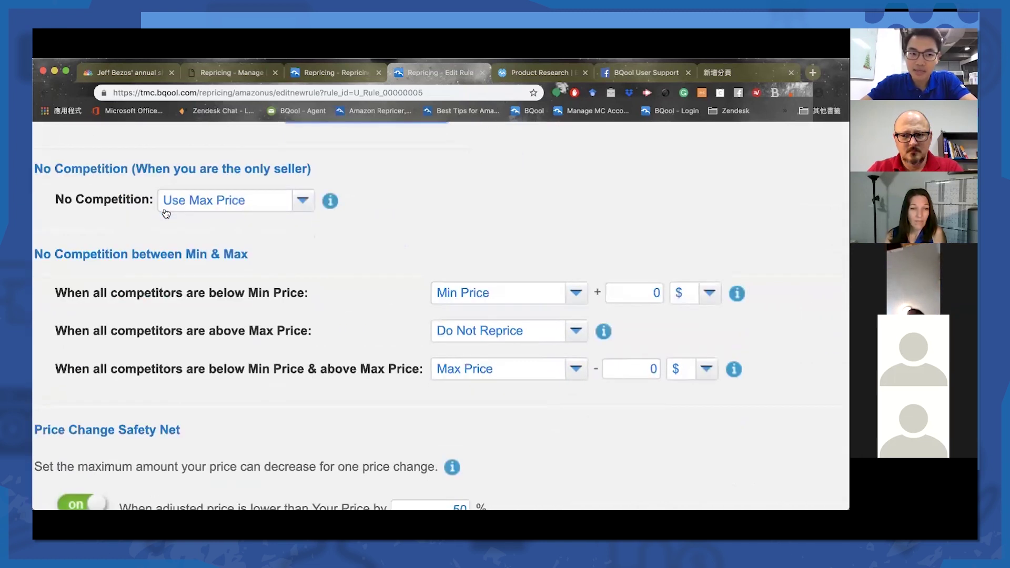
{"action": "scroll", "coordinate": [166, 213], "scroll_direction": "down", "scroll_amount": 2}
{"action": "scroll", "coordinate": [166, 214], "scroll_direction": "left", "scroll_amount": 1}
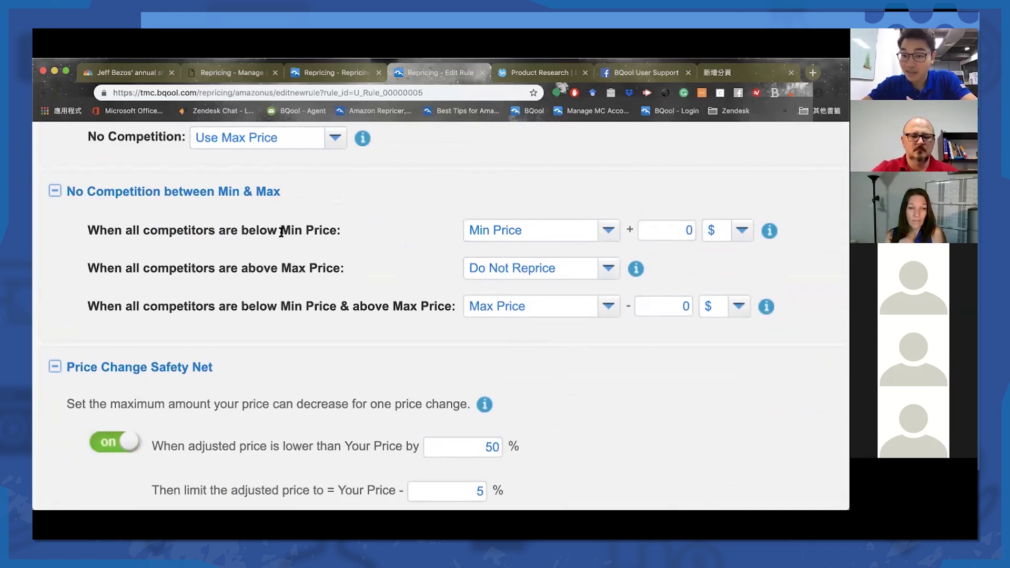
Step: Examine the No Competition between Min & Max options and the explanation for all competitors below Min Price
{"action": "scroll", "coordinate": [293, 253], "scroll_direction": "down", "scroll_amount": 2}
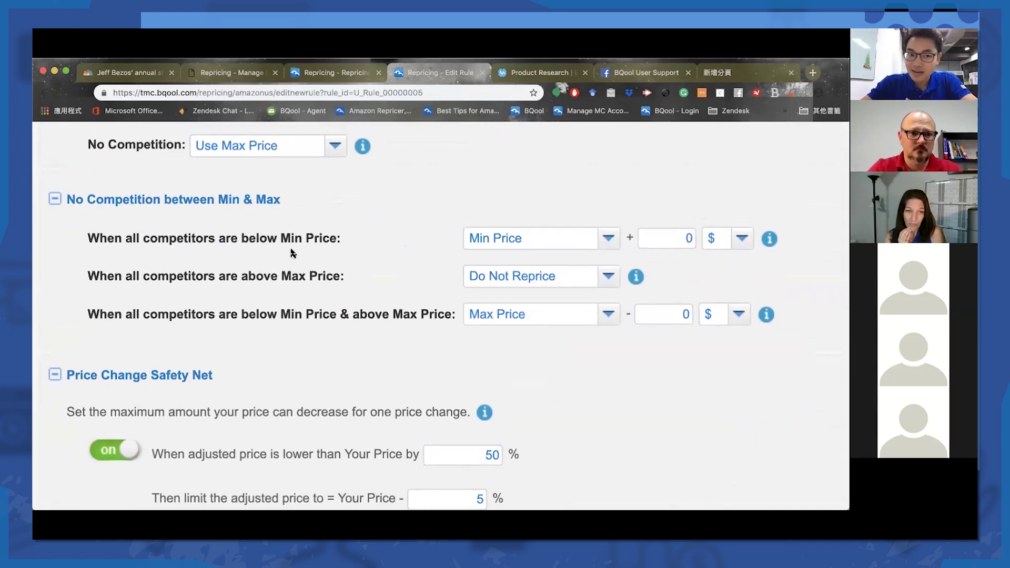
{"action": "scroll", "coordinate": [292, 251], "scroll_direction": "down", "scroll_amount": 3}
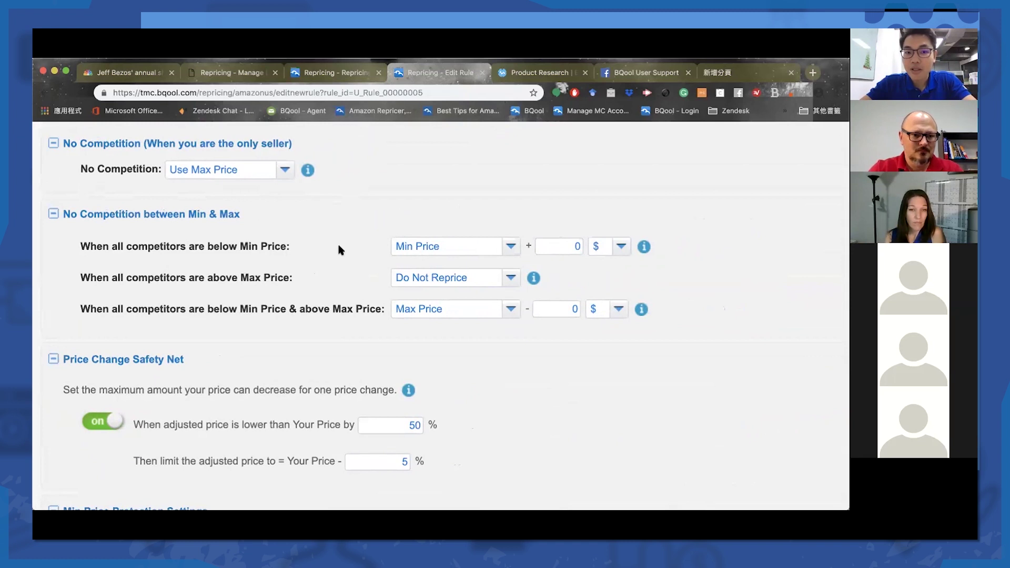
{"action": "scroll", "coordinate": [338, 248], "scroll_direction": "down", "scroll_amount": 3}
{"action": "scroll", "coordinate": [475, 236], "scroll_direction": "down", "scroll_amount": 1}
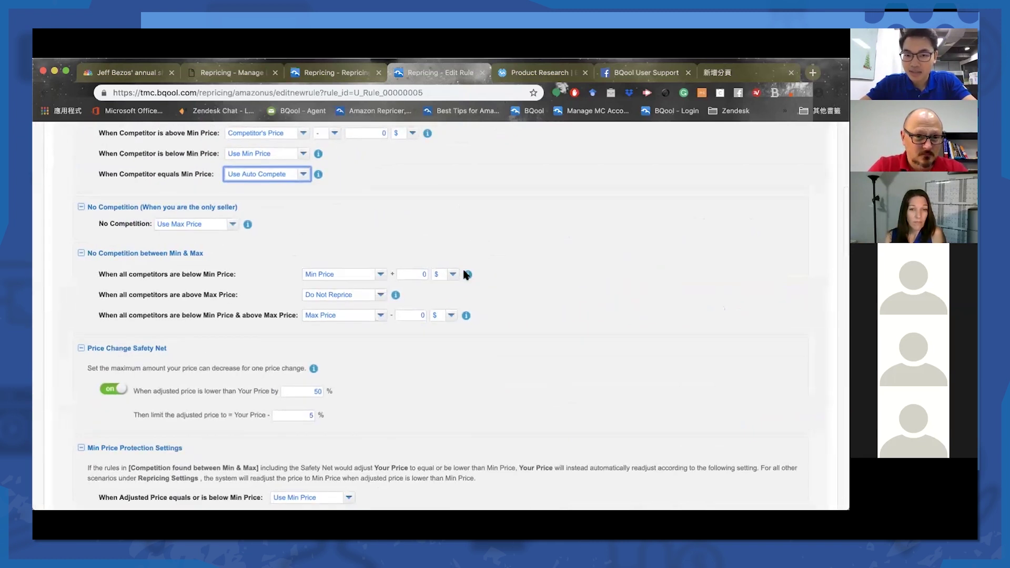
{"action": "mouse_move", "coordinate": [468, 274]}
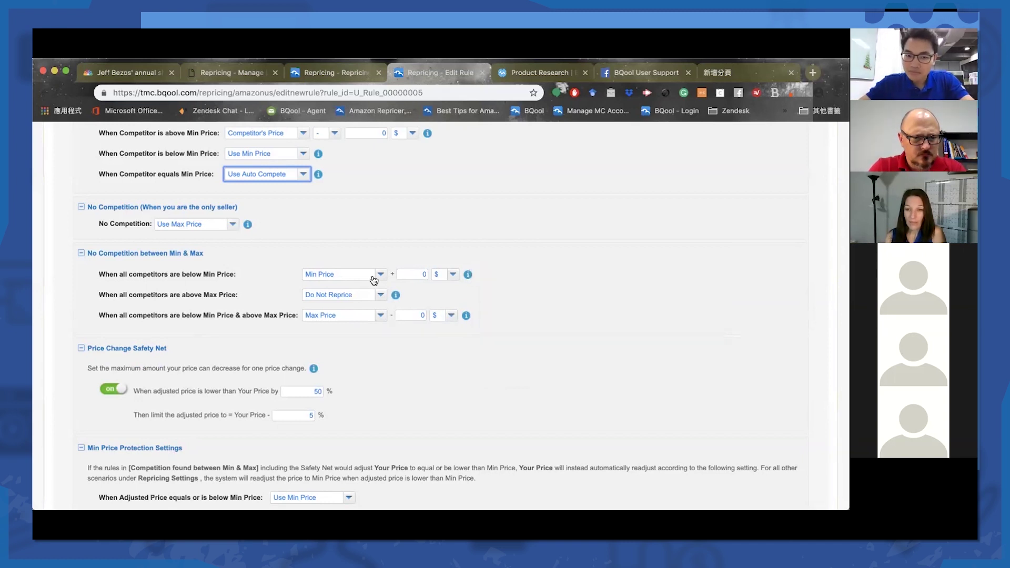
{"action": "scroll", "coordinate": [377, 276], "scroll_direction": "down", "scroll_amount": 1}
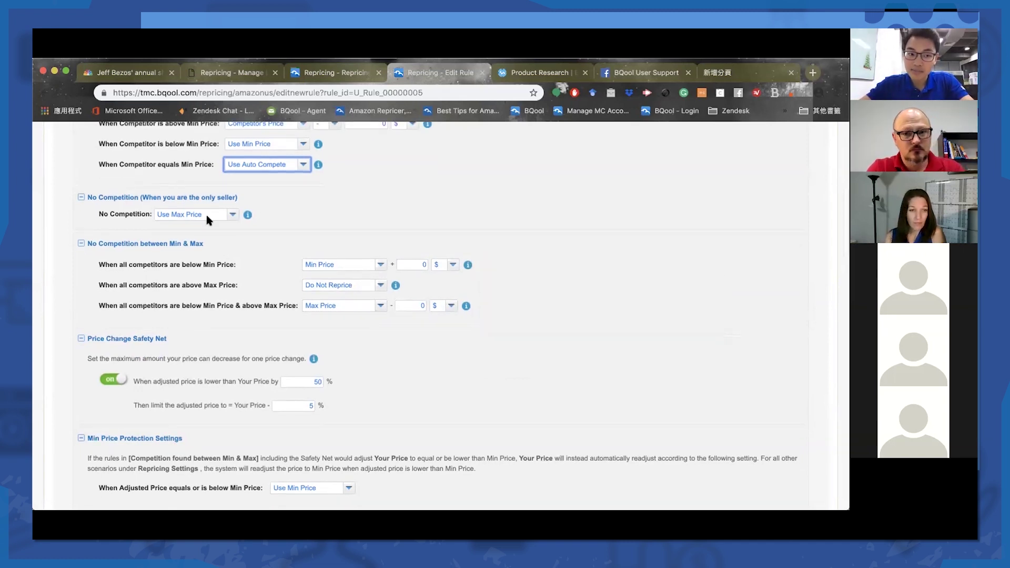
{"action": "scroll", "coordinate": [127, 292], "scroll_direction": "up", "scroll_amount": 5}
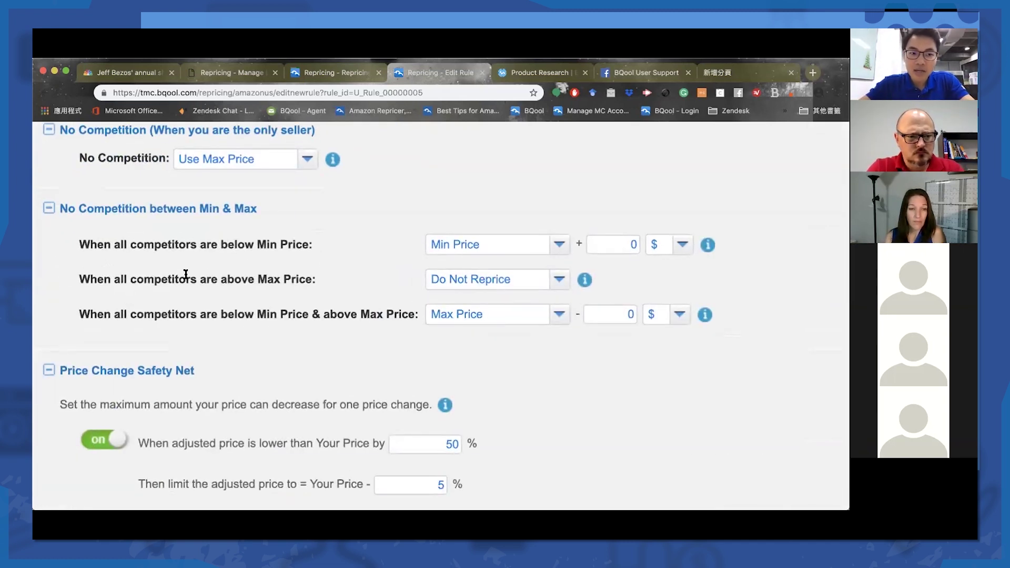
{"action": "scroll", "coordinate": [248, 304], "scroll_direction": "up", "scroll_amount": 1}
{"action": "scroll", "coordinate": [249, 304], "scroll_direction": "right", "scroll_amount": 5}
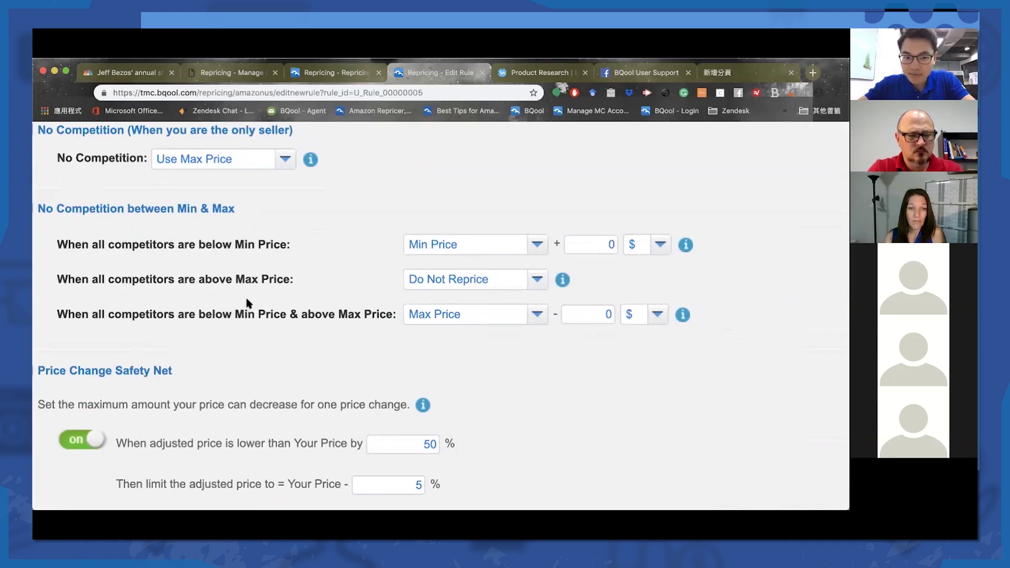
Step: Set the rule to use Max Price when all competitors are above Max Price, consulting the option's explanation
{"action": "mouse_move", "coordinate": [380, 282]}
{"action": "scroll", "coordinate": [381, 285], "scroll_direction": "down", "scroll_amount": 5}
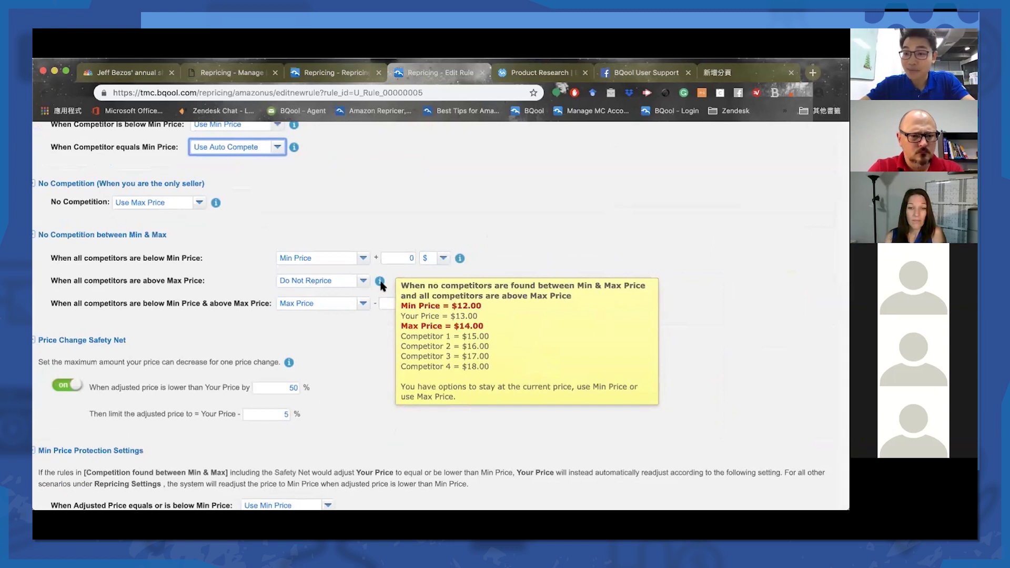
{"action": "left_click", "coordinate": [363, 280]}
{"action": "left_click", "coordinate": [335, 323]}
{"action": "mouse_move", "coordinate": [459, 281]}
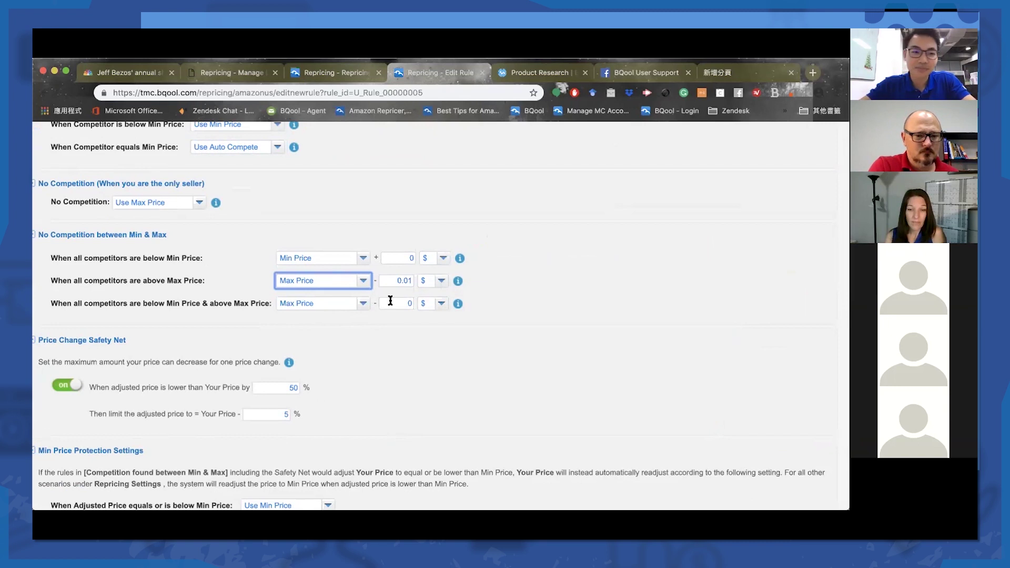
Step: Review the explanation for competitors below Min & above Max Price, then the safety net, Min Price protection and Advanced Settings
{"action": "mouse_move", "coordinate": [458, 305]}
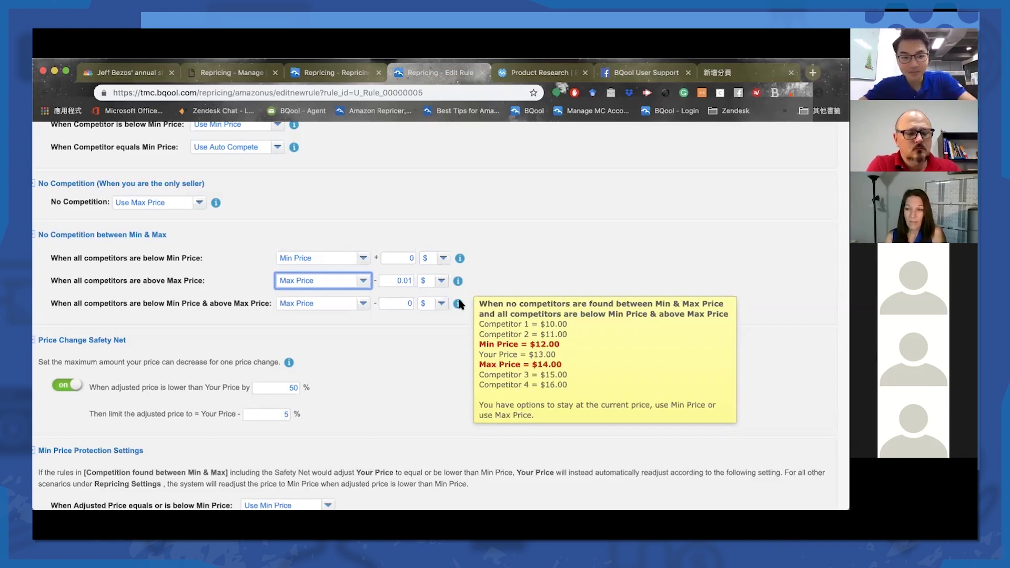
{"action": "scroll", "coordinate": [432, 318], "scroll_direction": "down", "scroll_amount": 3}
{"action": "scroll", "coordinate": [431, 319], "scroll_direction": "left", "scroll_amount": 2}
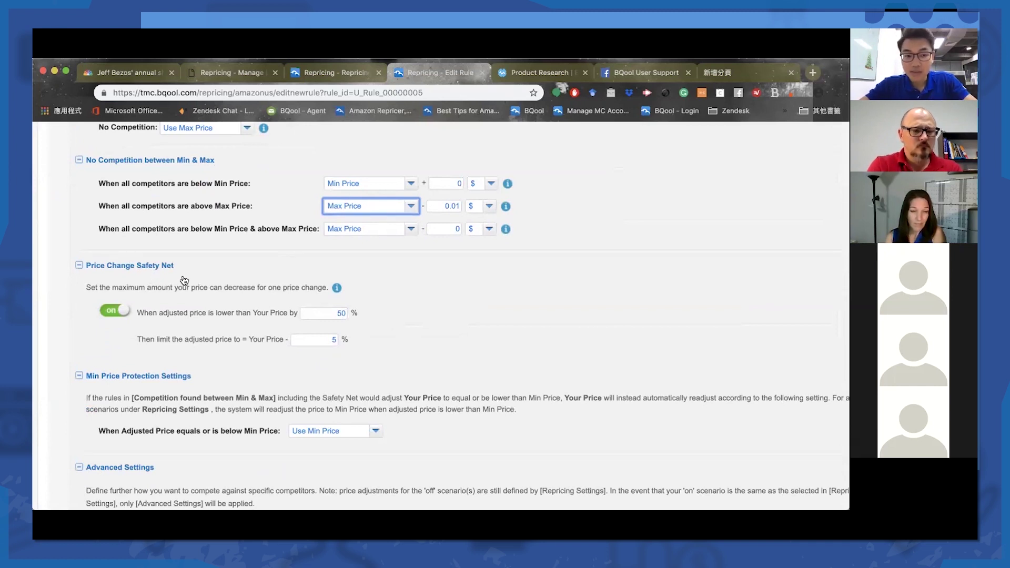
{"action": "scroll", "coordinate": [184, 279], "scroll_direction": "down", "scroll_amount": 5}
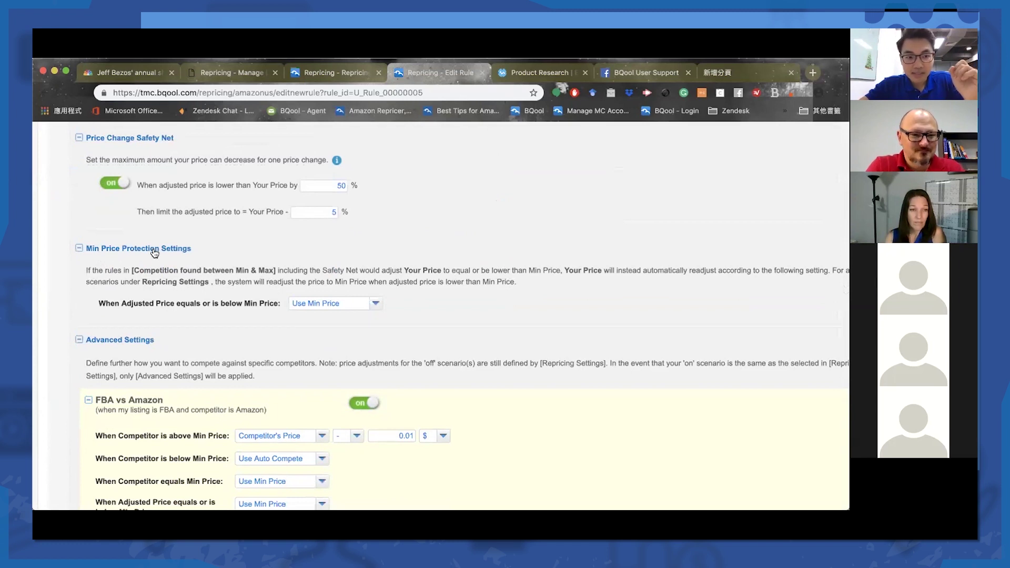
{"action": "scroll", "coordinate": [205, 258], "scroll_direction": "down", "scroll_amount": 8}
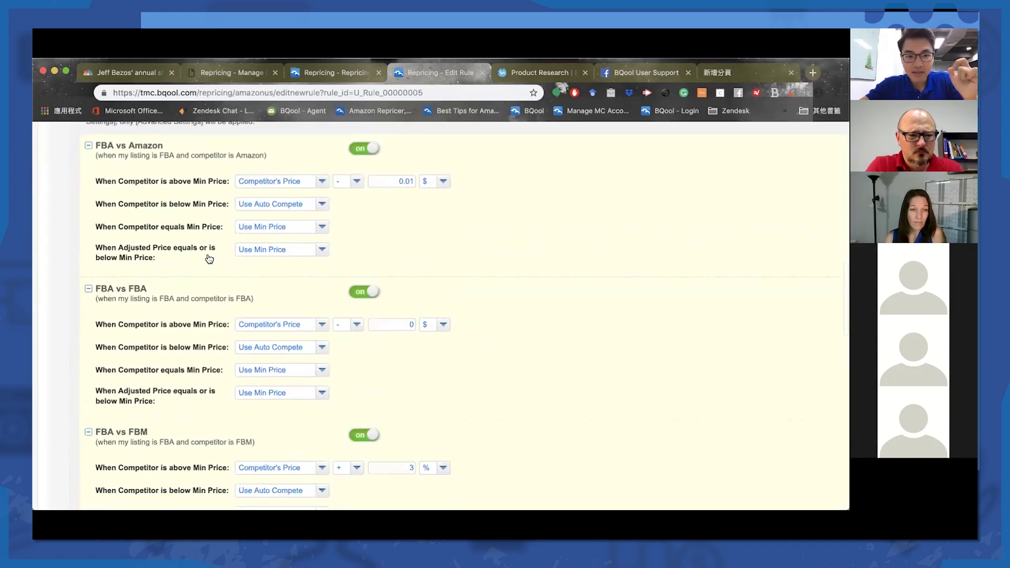
{"action": "scroll", "coordinate": [208, 256], "scroll_direction": "up", "scroll_amount": 2}
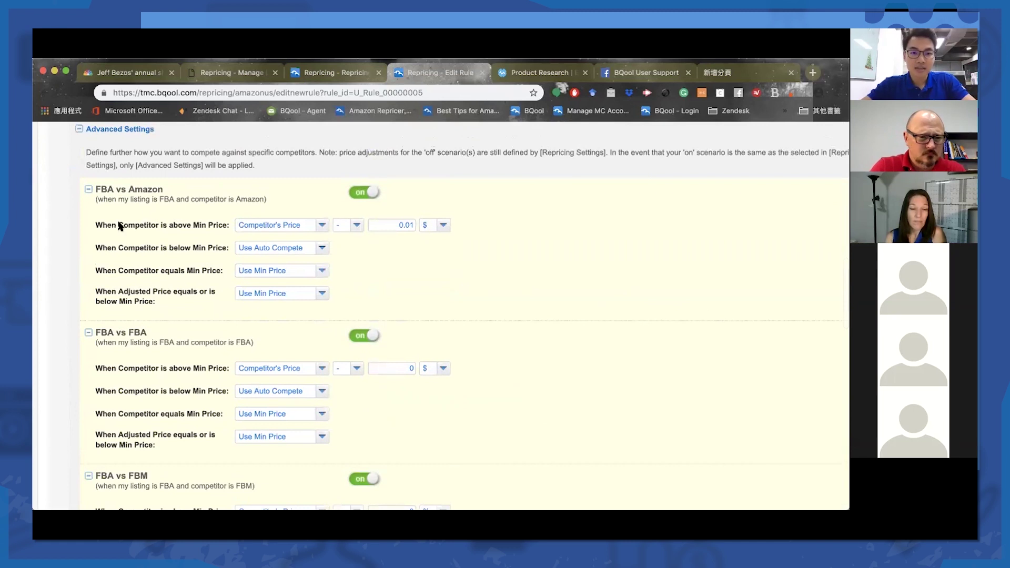
Step: In the FBA vs Amazon scenario, set the option for adjusted prices equal to or below Min Price to Customize Your Price
{"action": "scroll", "coordinate": [141, 160], "scroll_direction": "down", "scroll_amount": 1}
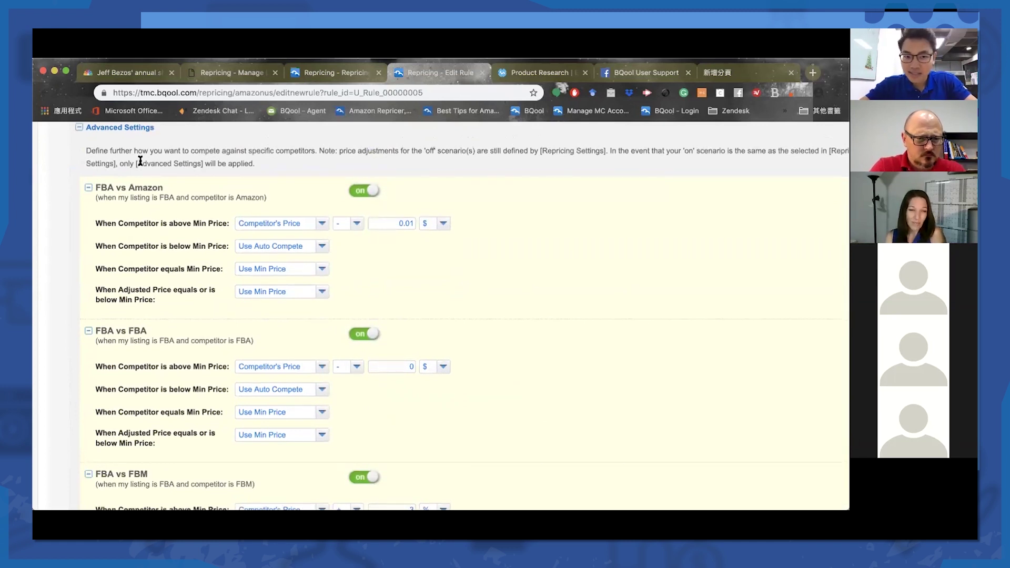
{"action": "scroll", "coordinate": [204, 219], "scroll_direction": "down", "scroll_amount": 1}
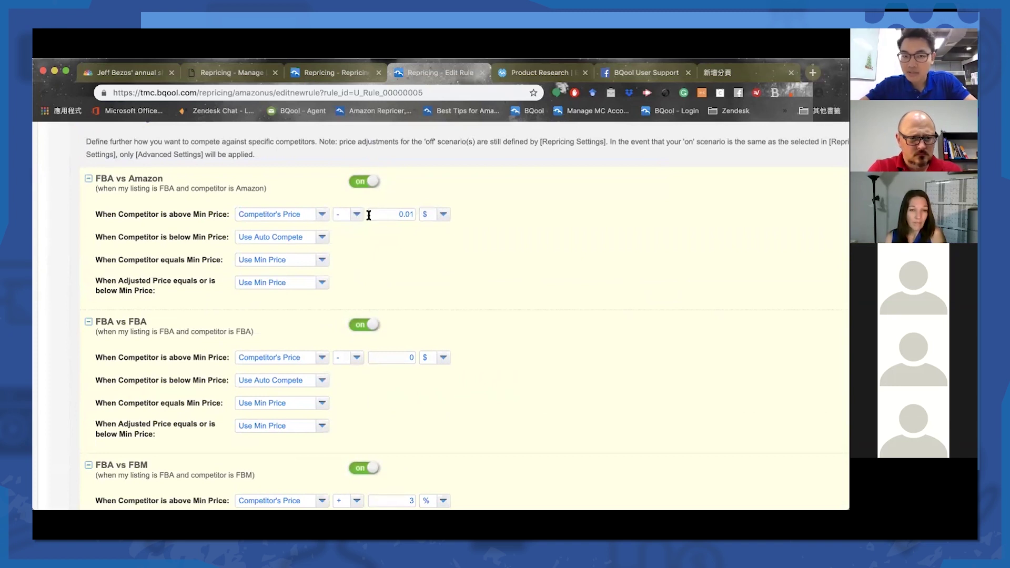
{"action": "scroll", "coordinate": [353, 226], "scroll_direction": "down", "scroll_amount": 1}
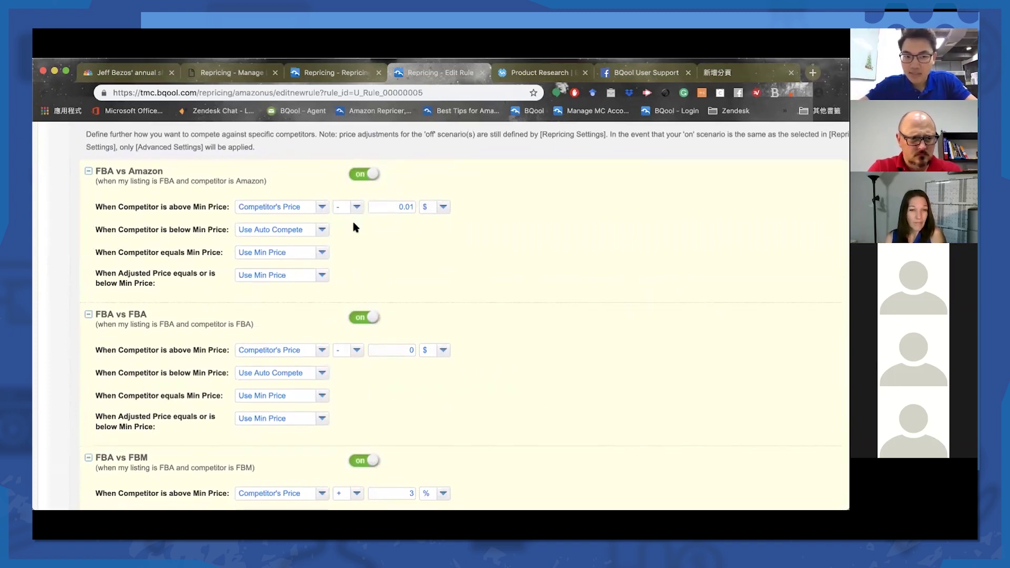
{"action": "scroll", "coordinate": [392, 222], "scroll_direction": "down", "scroll_amount": 1}
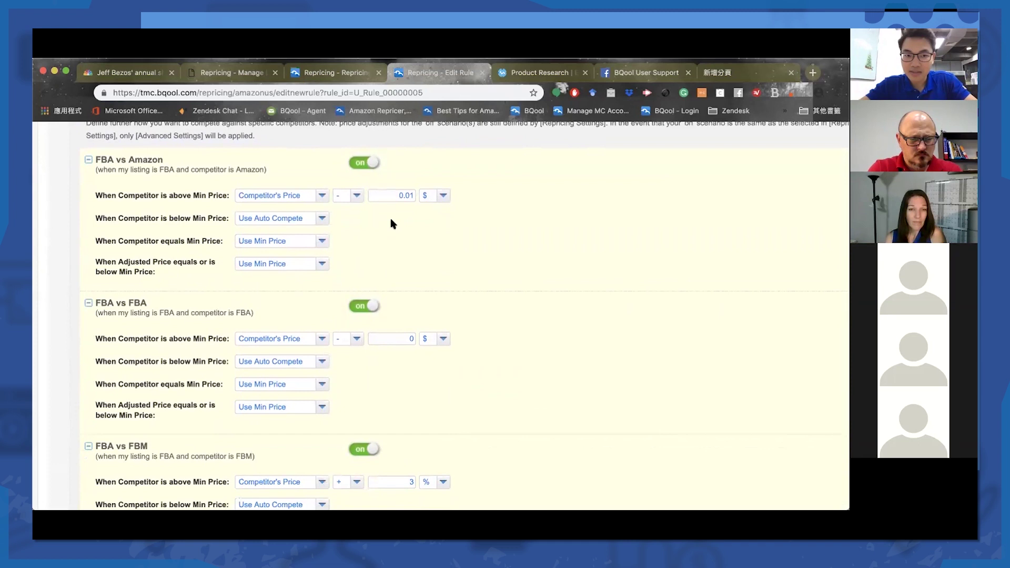
{"action": "scroll", "coordinate": [252, 245], "scroll_direction": "up", "scroll_amount": 2}
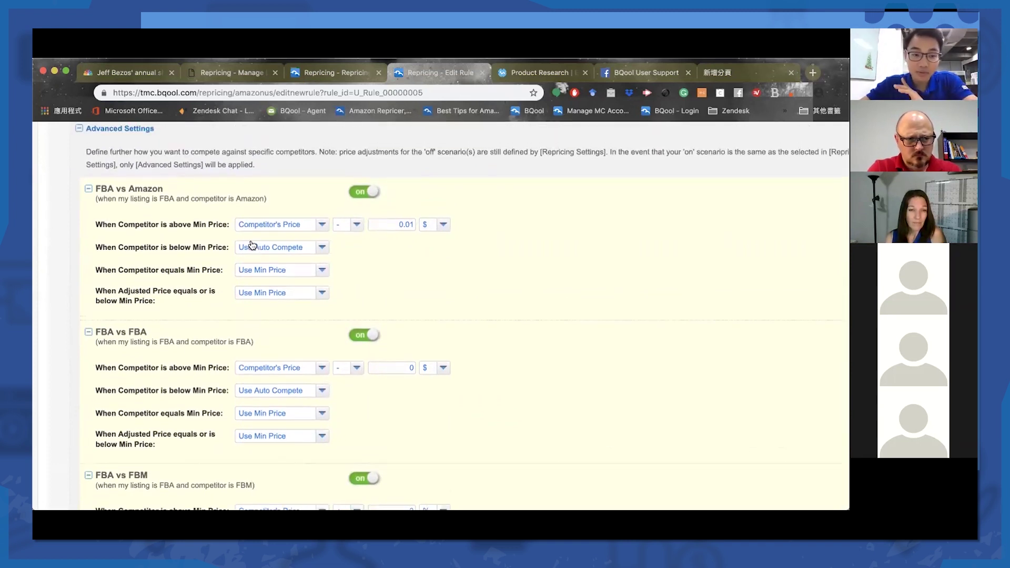
{"action": "left_click_drag", "start_coordinate": [95, 291], "coordinate": [206, 301]}
{"action": "scroll", "coordinate": [206, 300], "scroll_direction": "down", "scroll_amount": 1}
{"action": "scroll", "coordinate": [205, 300], "scroll_direction": "up", "scroll_amount": 1}
{"action": "left_click", "coordinate": [271, 294]}
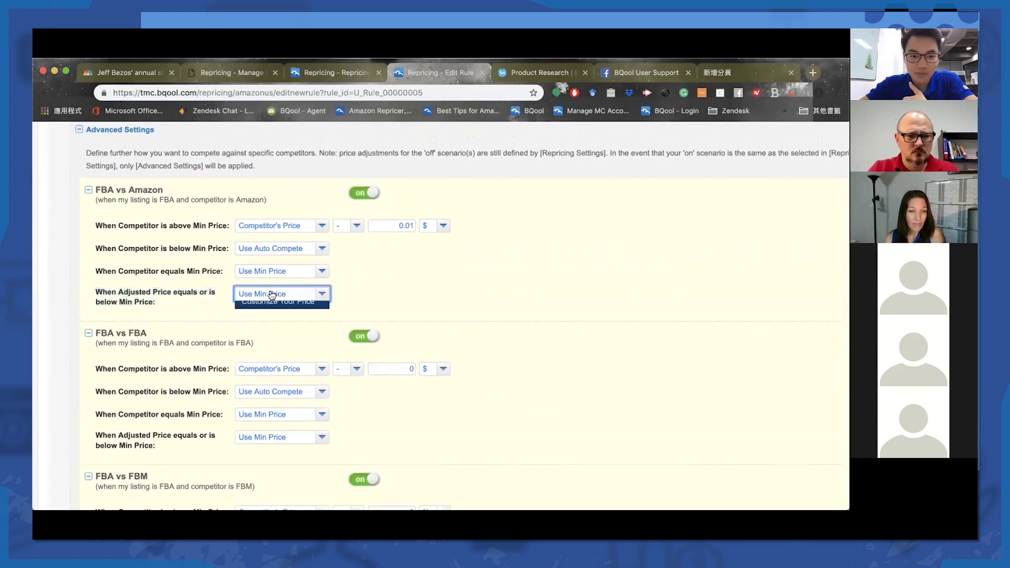
{"action": "left_click", "coordinate": [358, 305]}
{"action": "left_click", "coordinate": [295, 298]}
{"action": "left_click", "coordinate": [284, 337]}
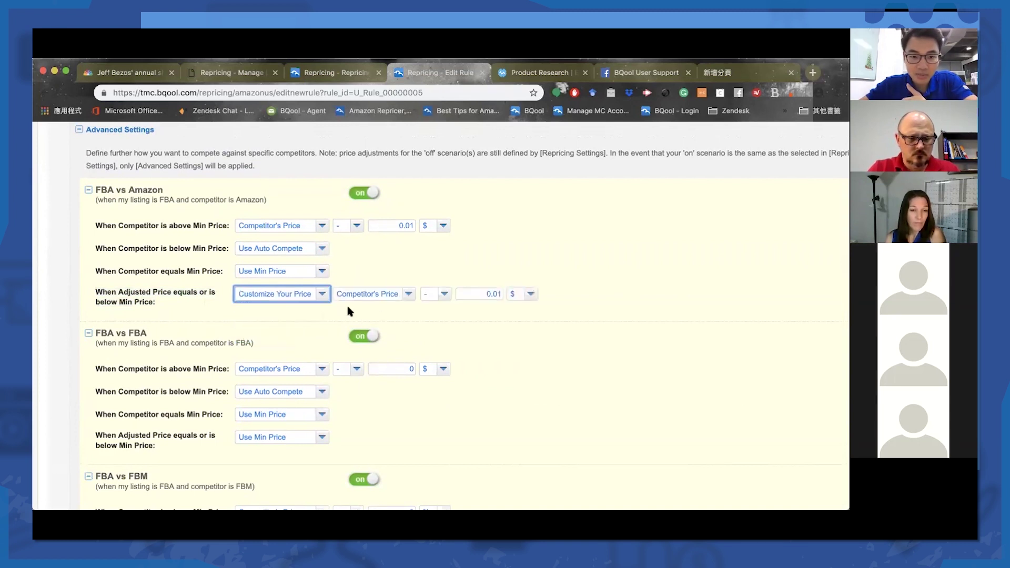
Step: Review the customized FBA vs Amazon pricing and the settings of the FBA vs FBA, FBA vs FBM and FBM vs Amazon scenarios
{"action": "scroll", "coordinate": [363, 295], "scroll_direction": "down", "scroll_amount": 1}
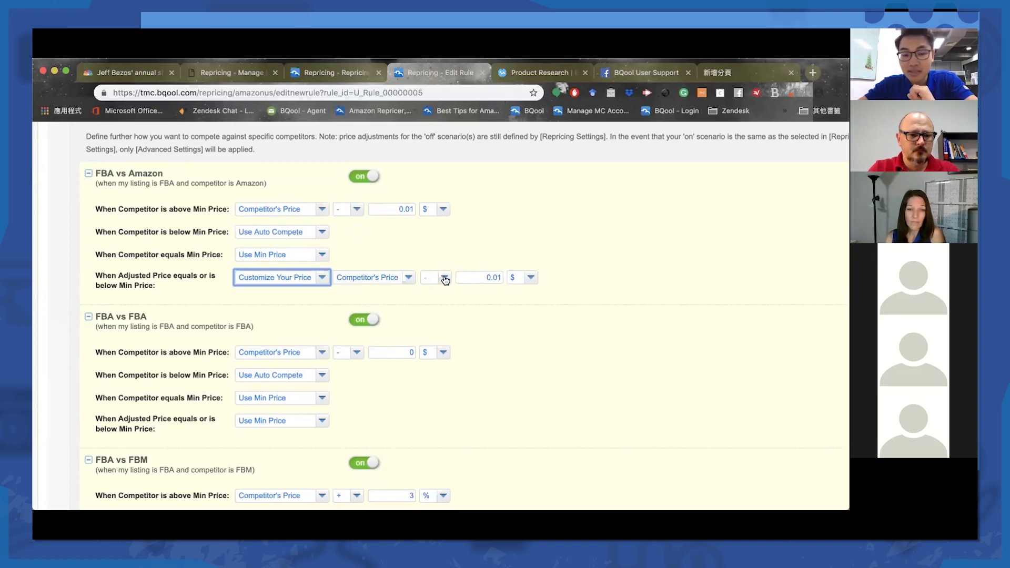
{"action": "scroll", "coordinate": [445, 280], "scroll_direction": "down", "scroll_amount": 1}
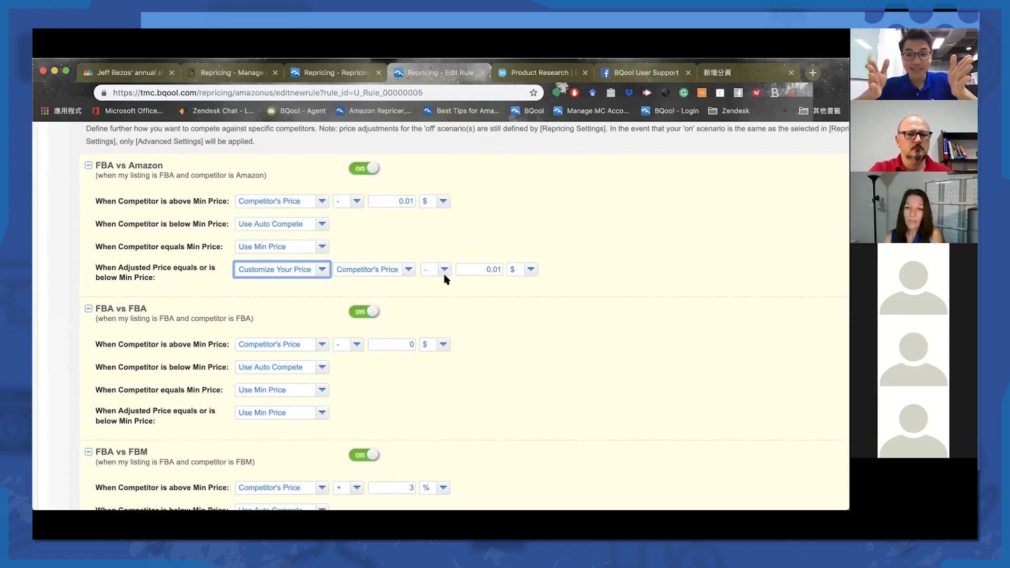
{"action": "scroll", "coordinate": [445, 279], "scroll_direction": "down", "scroll_amount": 3}
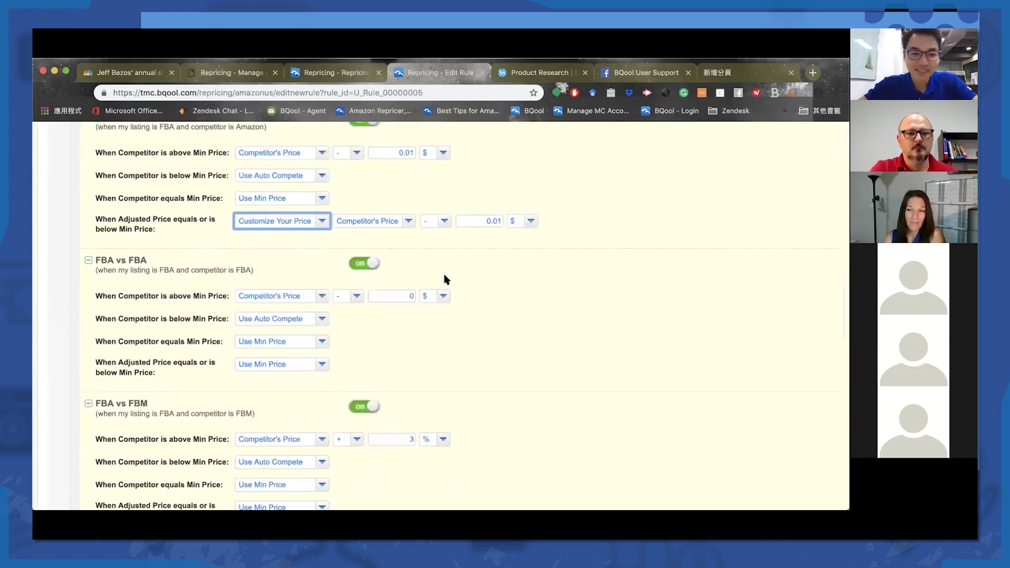
{"action": "scroll", "coordinate": [445, 279], "scroll_direction": "down", "scroll_amount": 7}
{"action": "scroll", "coordinate": [445, 279], "scroll_direction": "up", "scroll_amount": 1}
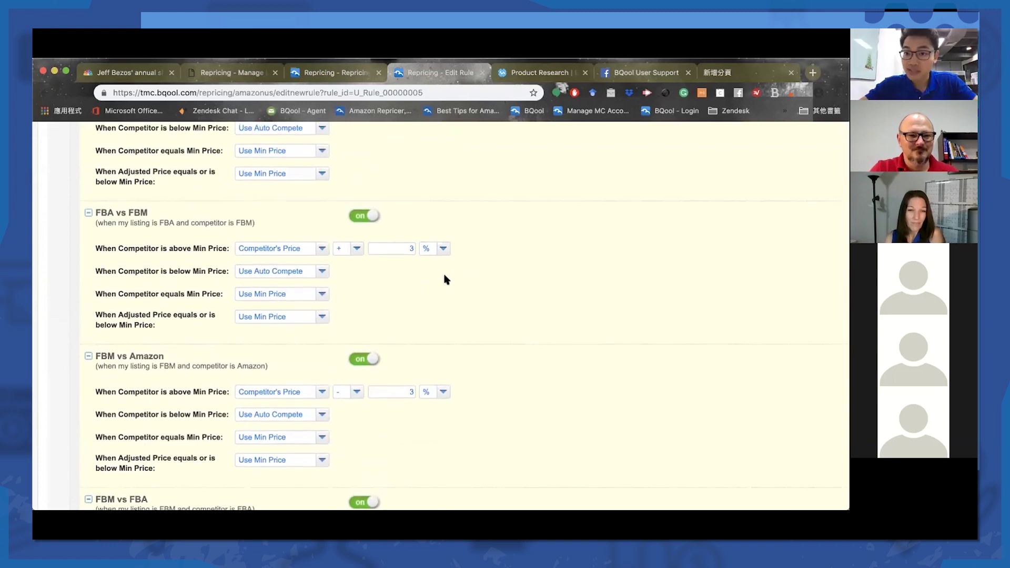
{"action": "key", "text": "ctrl+minus"}
{"action": "scroll", "coordinate": [446, 280], "scroll_direction": "up", "scroll_amount": 5}
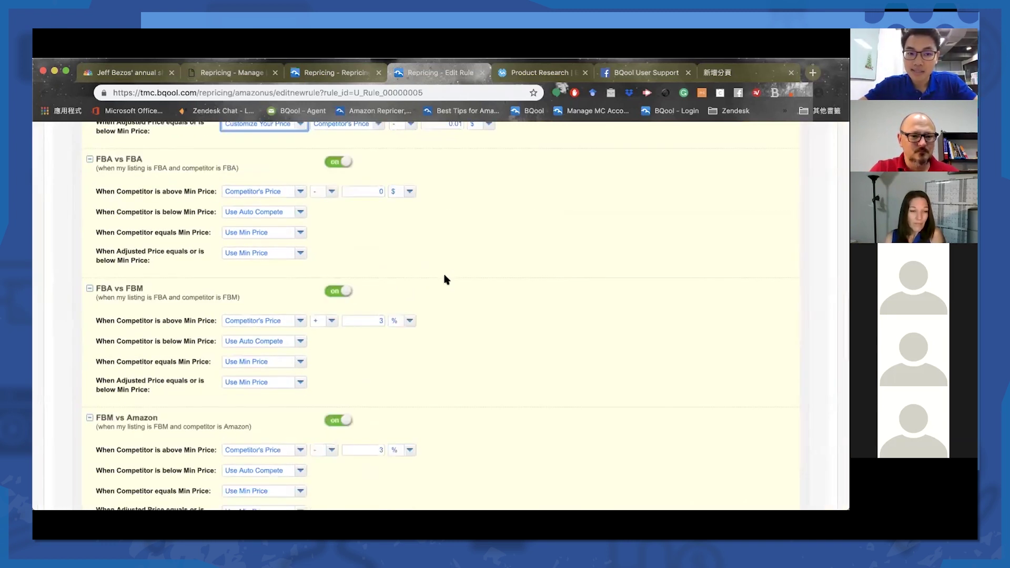
{"action": "scroll", "coordinate": [445, 279], "scroll_direction": "up", "scroll_amount": 4}
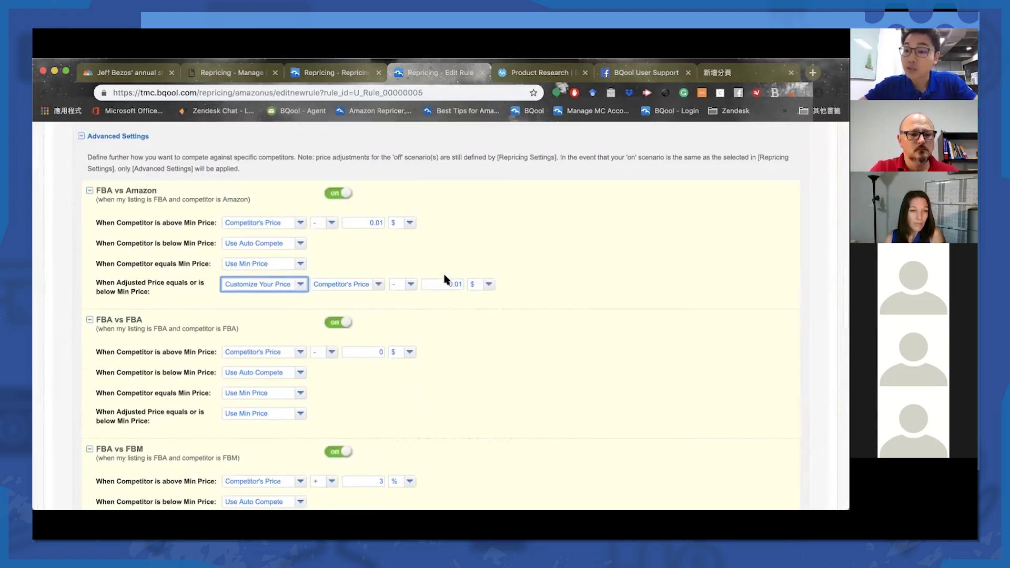
{"action": "scroll", "coordinate": [445, 280], "scroll_direction": "down", "scroll_amount": 1}
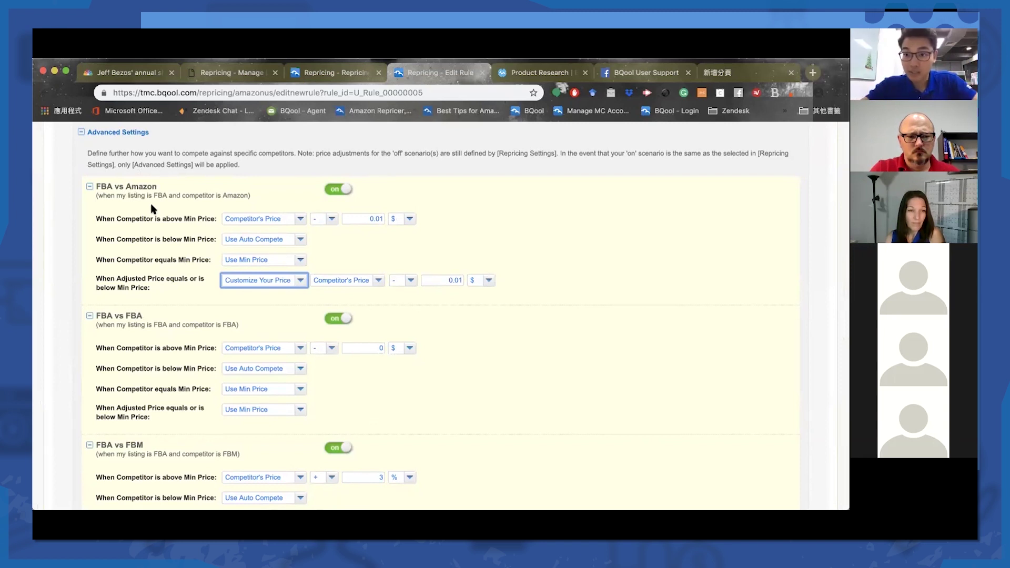
{"action": "scroll", "coordinate": [153, 209], "scroll_direction": "down", "scroll_amount": 1}
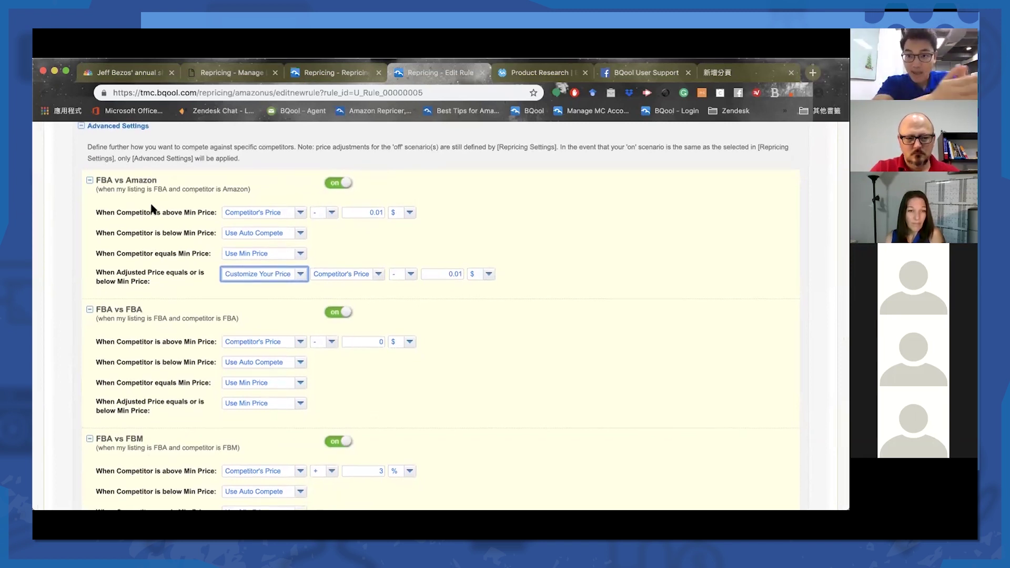
{"action": "scroll", "coordinate": [152, 210], "scroll_direction": "up", "scroll_amount": 3}
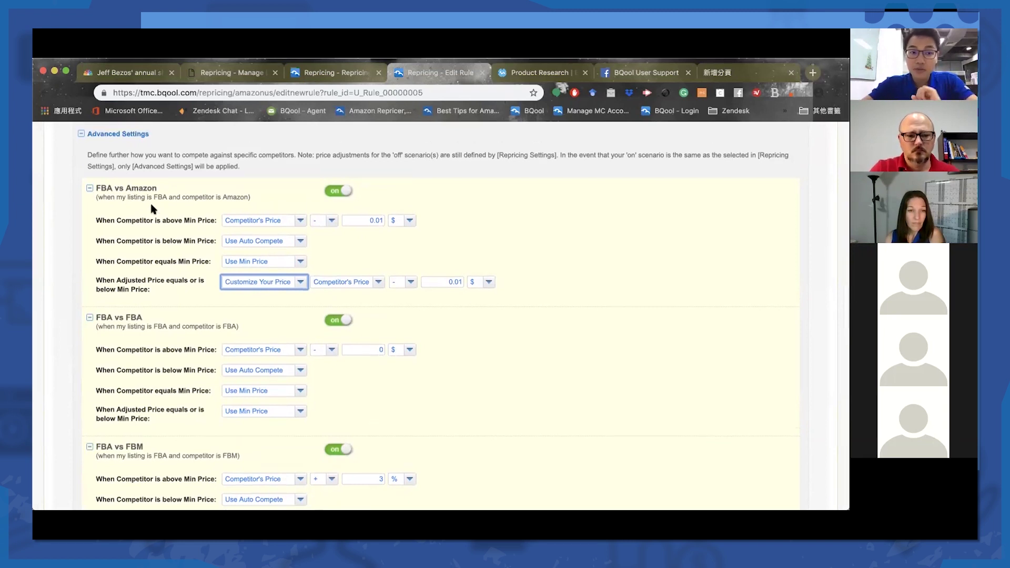
Step: Turn off all six Advanced Settings scenarios, from FBA vs Amazon through FBM vs FBM
{"action": "scroll", "coordinate": [153, 210], "scroll_direction": "down", "scroll_amount": 2}
{"action": "left_click", "coordinate": [345, 198]}
{"action": "left_click", "coordinate": [340, 229]}
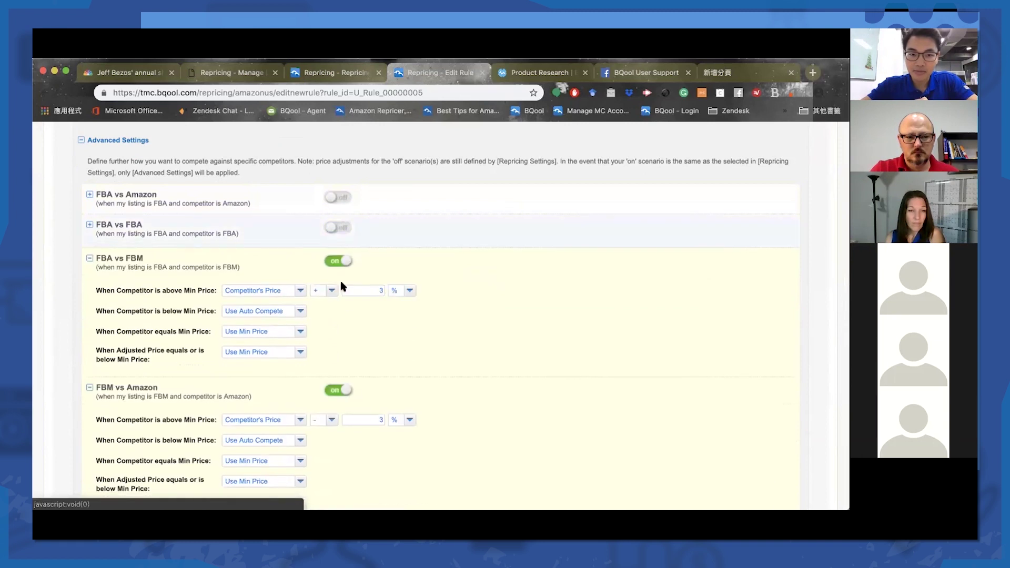
{"action": "left_click", "coordinate": [338, 259]}
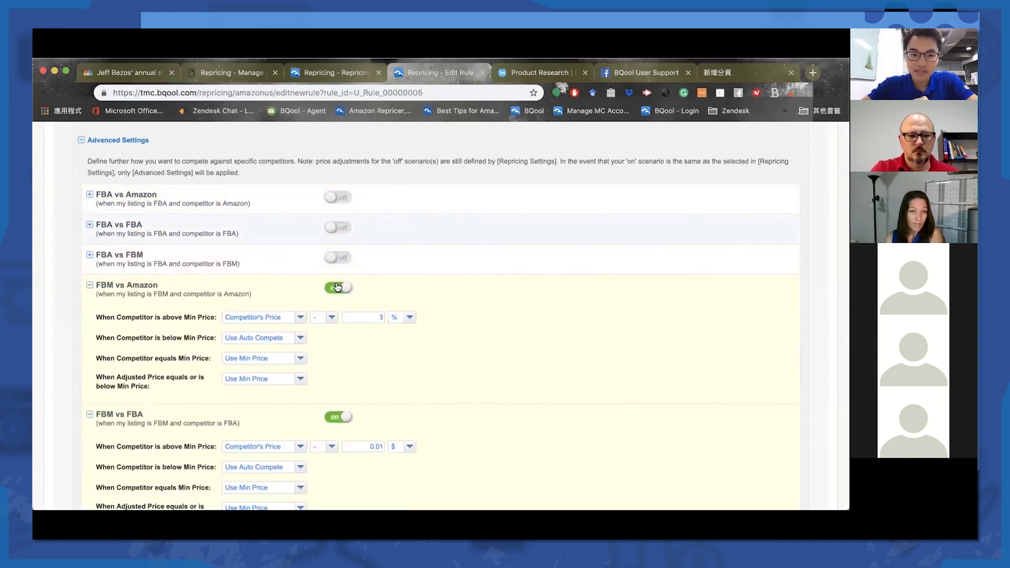
{"action": "left_click", "coordinate": [339, 287]}
{"action": "left_click", "coordinate": [338, 318]}
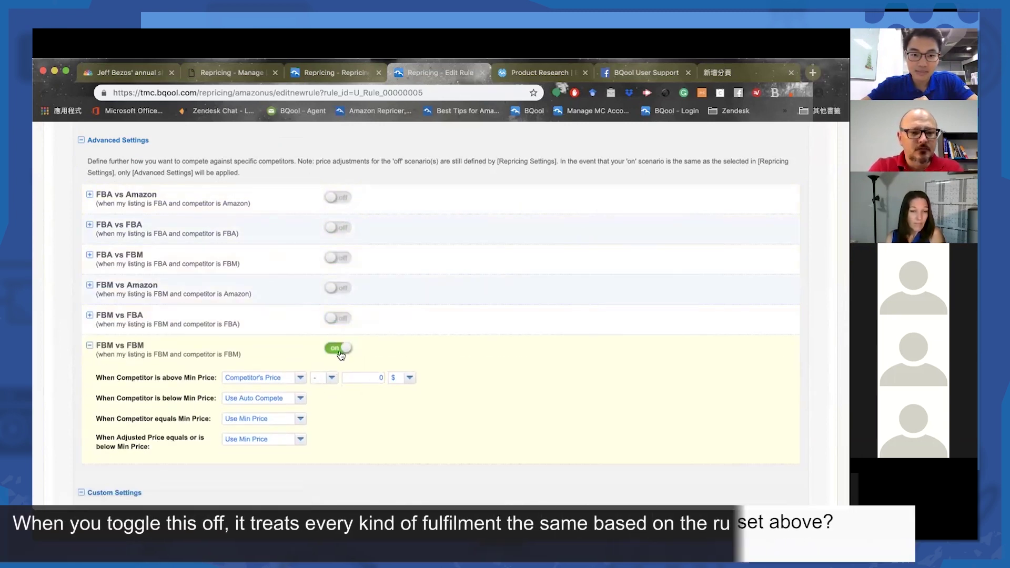
{"action": "left_click", "coordinate": [339, 394]}
Step: Review the general Repricing Settings, including the chosen competitors and competition options, that apply when the advanced scenarios are off
{"action": "scroll", "coordinate": [338, 368], "scroll_direction": "down", "scroll_amount": 4}
{"action": "scroll", "coordinate": [341, 353], "scroll_direction": "up", "scroll_amount": 5}
{"action": "scroll", "coordinate": [341, 353], "scroll_direction": "up", "scroll_amount": 3}
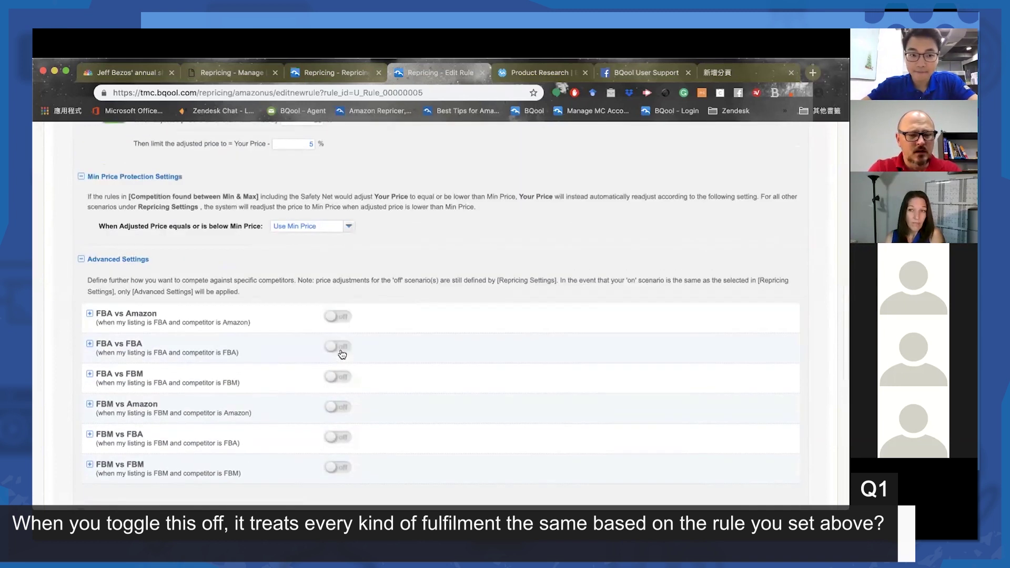
{"action": "scroll", "coordinate": [342, 355], "scroll_direction": "down", "scroll_amount": 1}
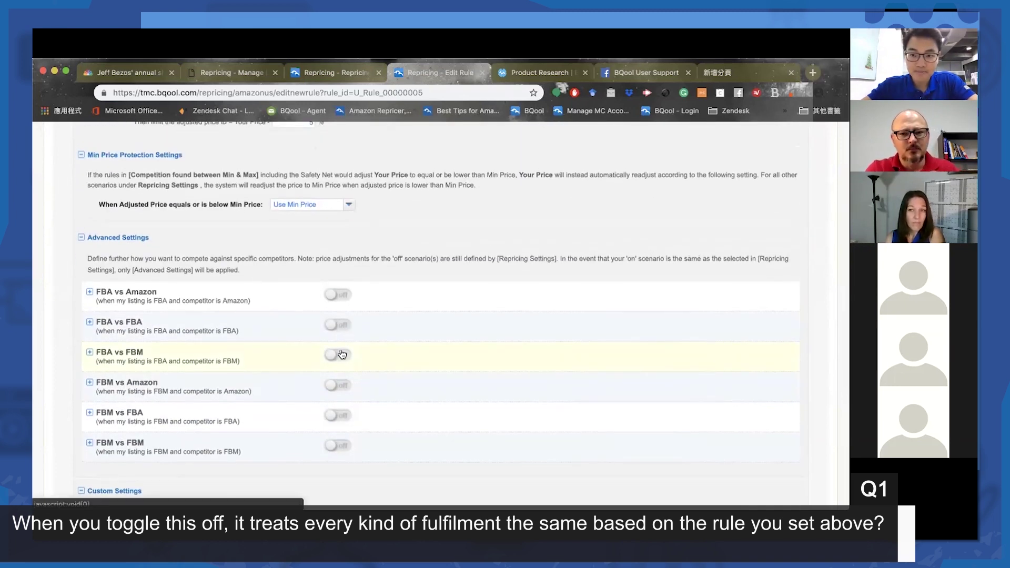
{"action": "scroll", "coordinate": [342, 354], "scroll_direction": "up", "scroll_amount": 8}
{"action": "scroll", "coordinate": [340, 351], "scroll_direction": "up", "scroll_amount": 1}
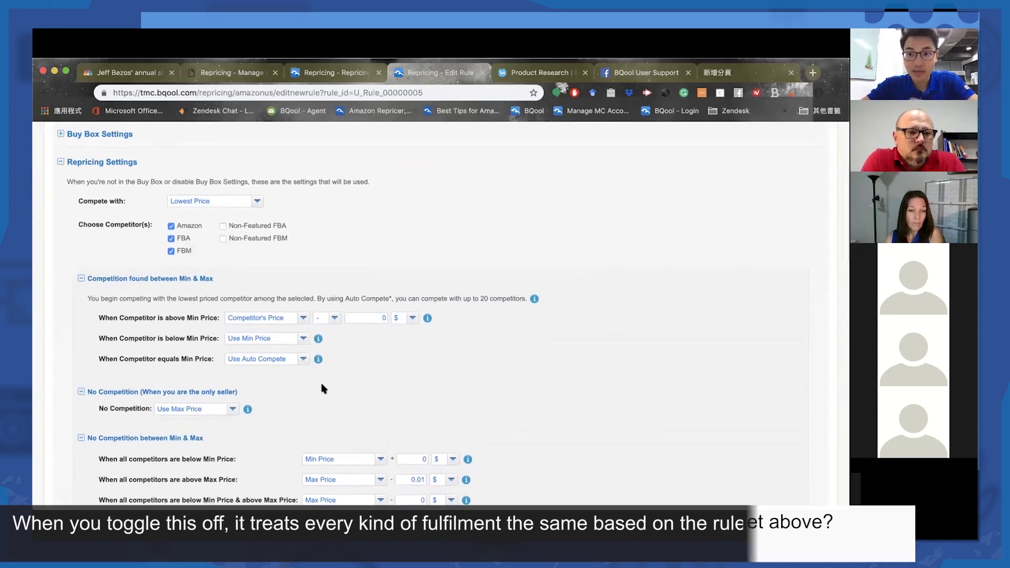
{"action": "scroll", "coordinate": [323, 389], "scroll_direction": "down", "scroll_amount": 6}
{"action": "scroll", "coordinate": [324, 389], "scroll_direction": "down", "scroll_amount": 4}
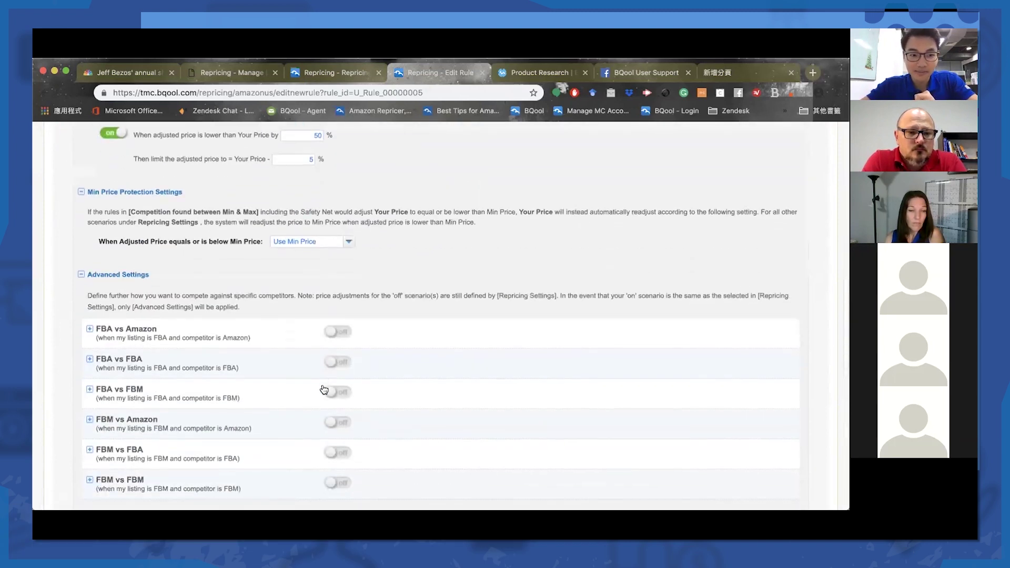
Step: Turn on the FBA vs FBA advanced scenario and compare its settings with the general Repricing Settings
{"action": "left_click", "coordinate": [339, 261]}
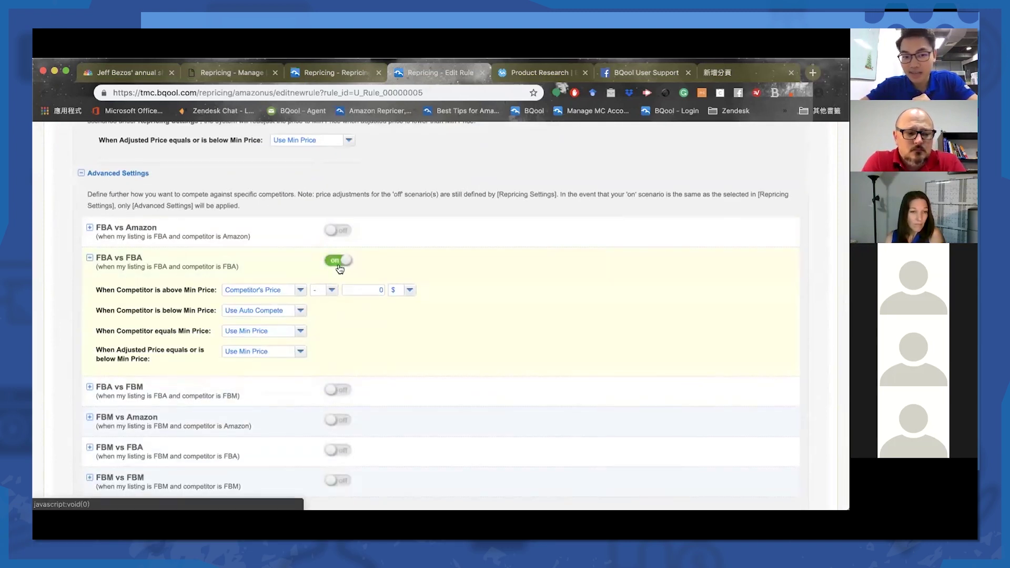
{"action": "scroll", "coordinate": [339, 268], "scroll_direction": "up", "scroll_amount": 1}
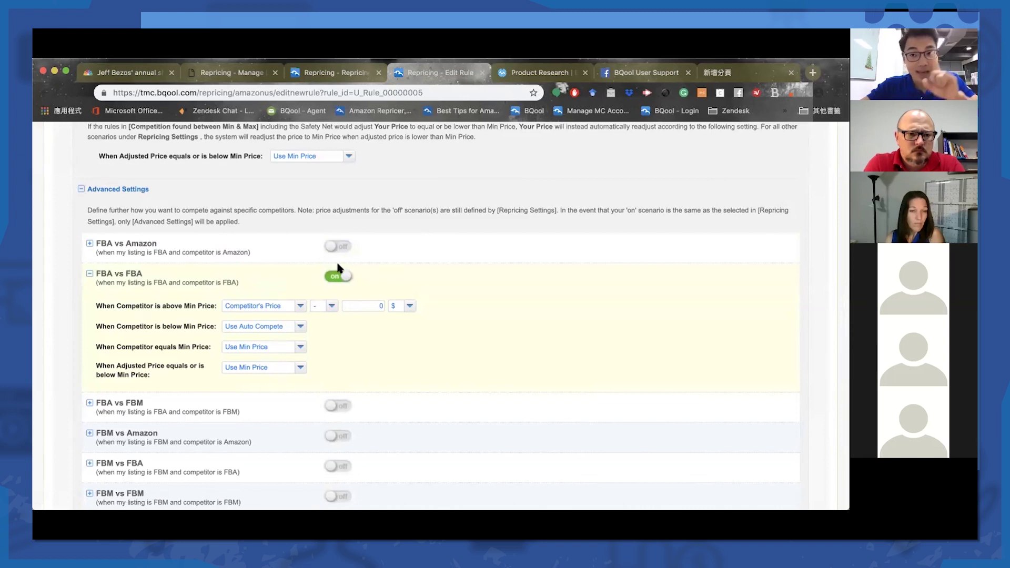
{"action": "scroll", "coordinate": [340, 271], "scroll_direction": "up", "scroll_amount": 2}
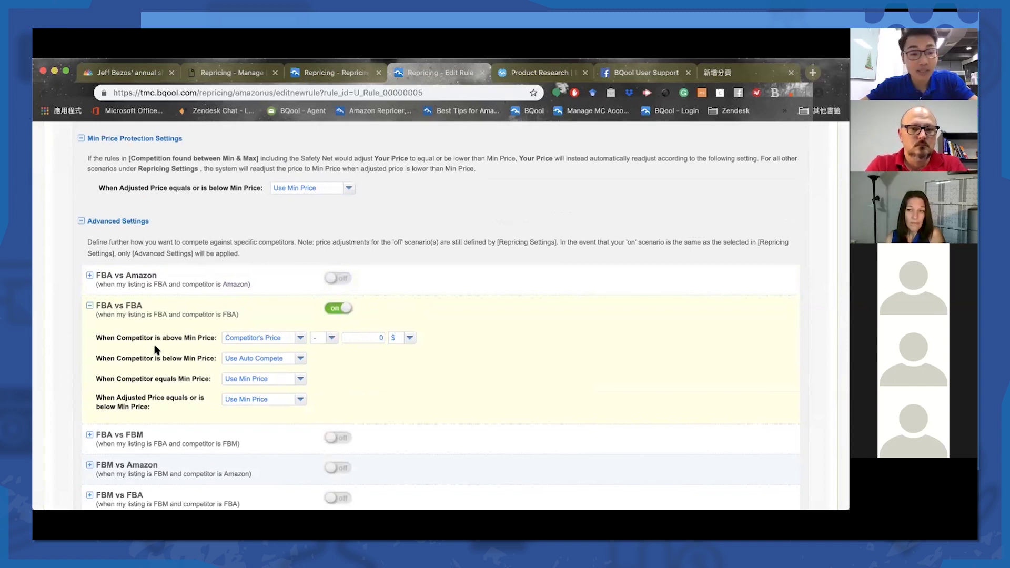
{"action": "scroll", "coordinate": [156, 349], "scroll_direction": "up", "scroll_amount": 1}
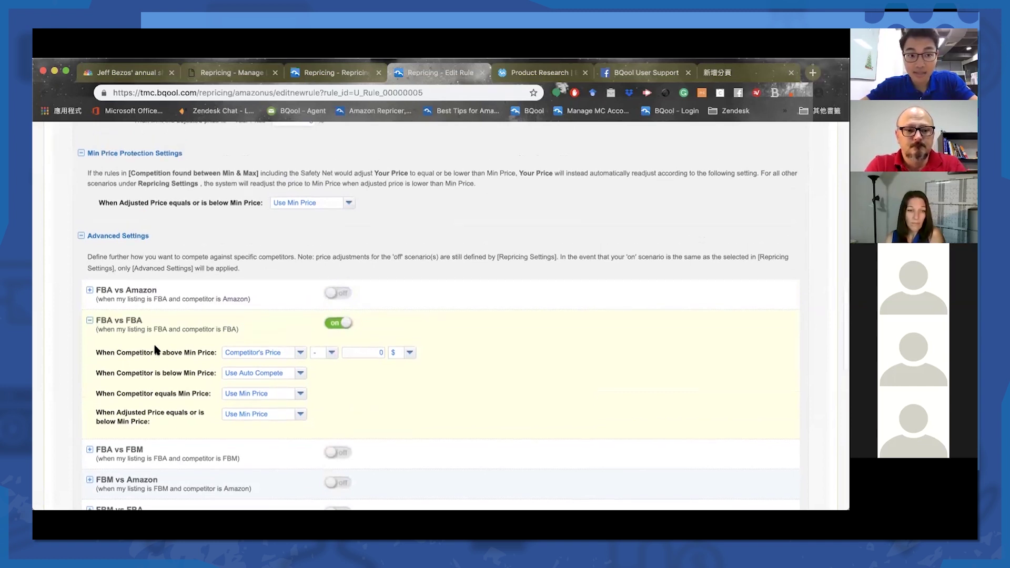
{"action": "scroll", "coordinate": [156, 349], "scroll_direction": "up", "scroll_amount": 15}
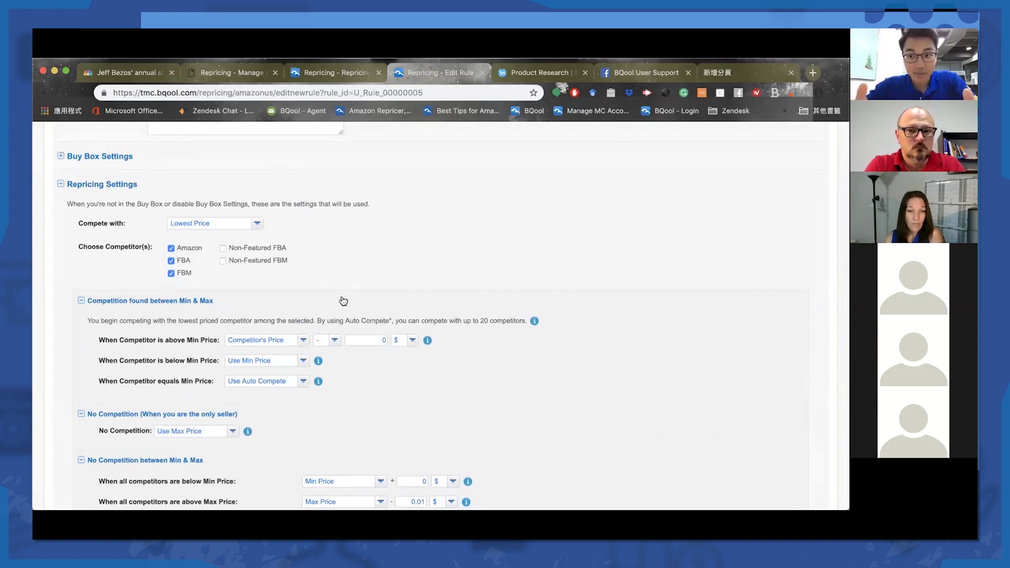
{"action": "scroll", "coordinate": [343, 301], "scroll_direction": "down", "scroll_amount": 1}
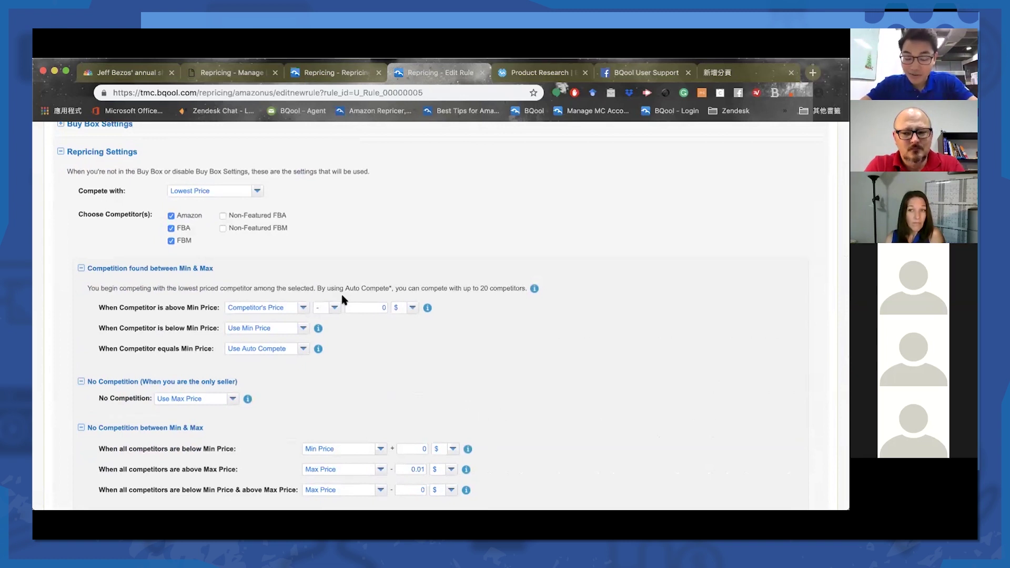
{"action": "scroll", "coordinate": [342, 300], "scroll_direction": "down", "scroll_amount": 10}
{"action": "scroll", "coordinate": [267, 301], "scroll_direction": "up", "scroll_amount": 2}
{"action": "scroll", "coordinate": [255, 228], "scroll_direction": "up", "scroll_amount": 1}
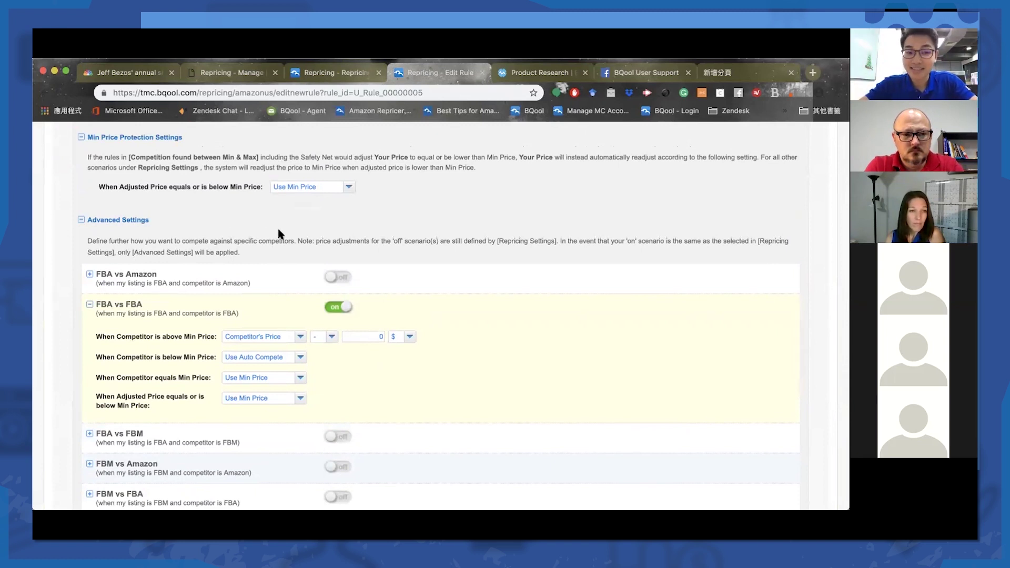
Step: Exclude FBM from the chosen competitors in the Repricing Settings
{"action": "scroll", "coordinate": [92, 328], "scroll_direction": "up", "scroll_amount": 1}
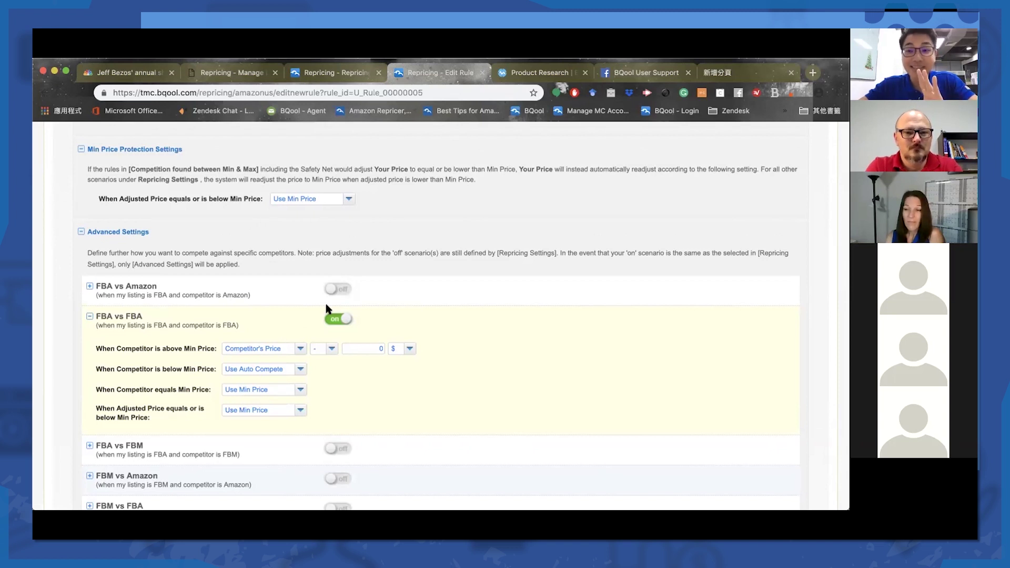
{"action": "scroll", "coordinate": [327, 308], "scroll_direction": "up", "scroll_amount": 10}
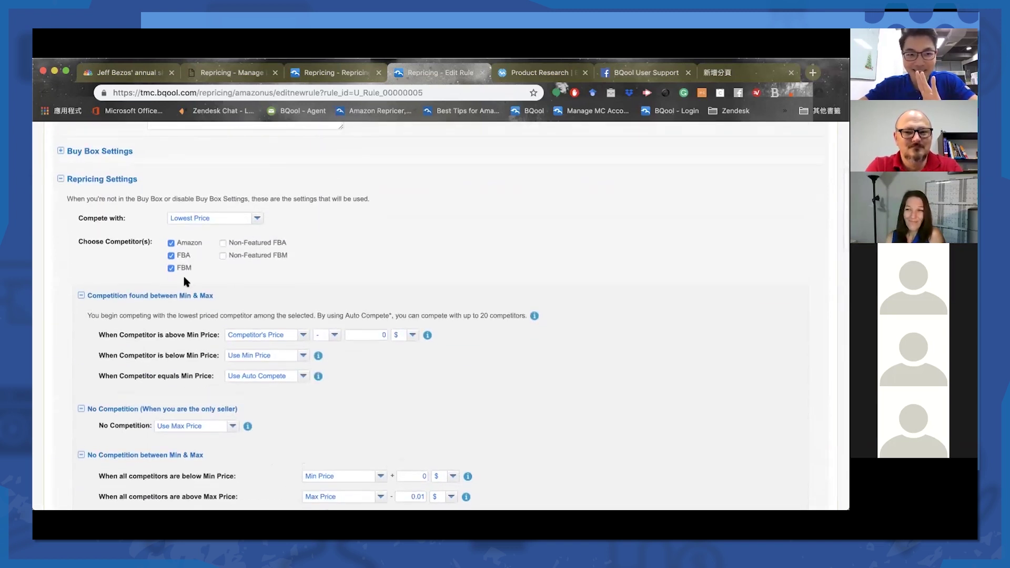
{"action": "left_click", "coordinate": [171, 268]}
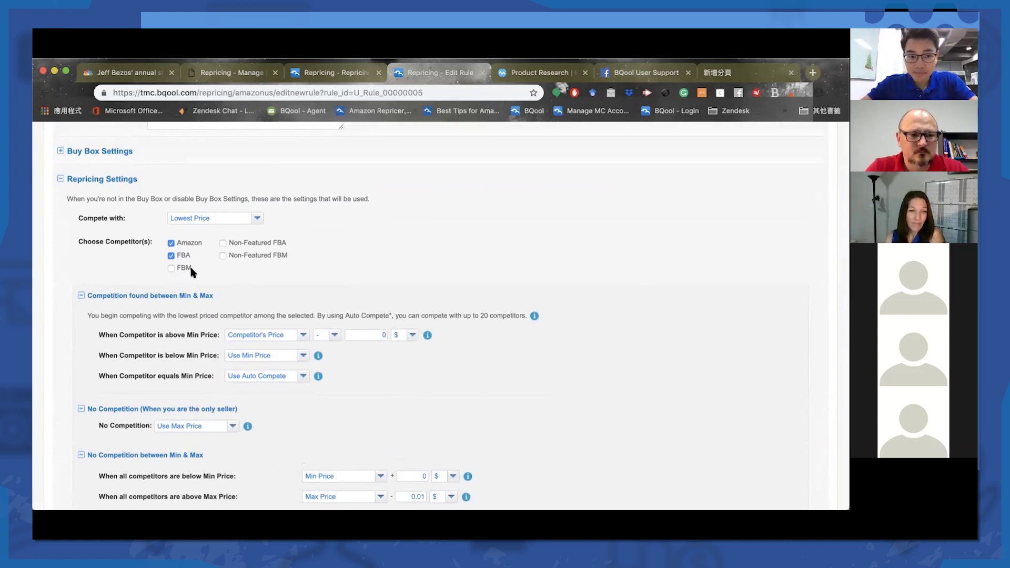
Step: Turn off the FBA vs FBA advanced scenario and turn on FBA vs FBM instead
{"action": "scroll", "coordinate": [181, 275], "scroll_direction": "down", "scroll_amount": 10}
{"action": "left_click", "coordinate": [337, 289]}
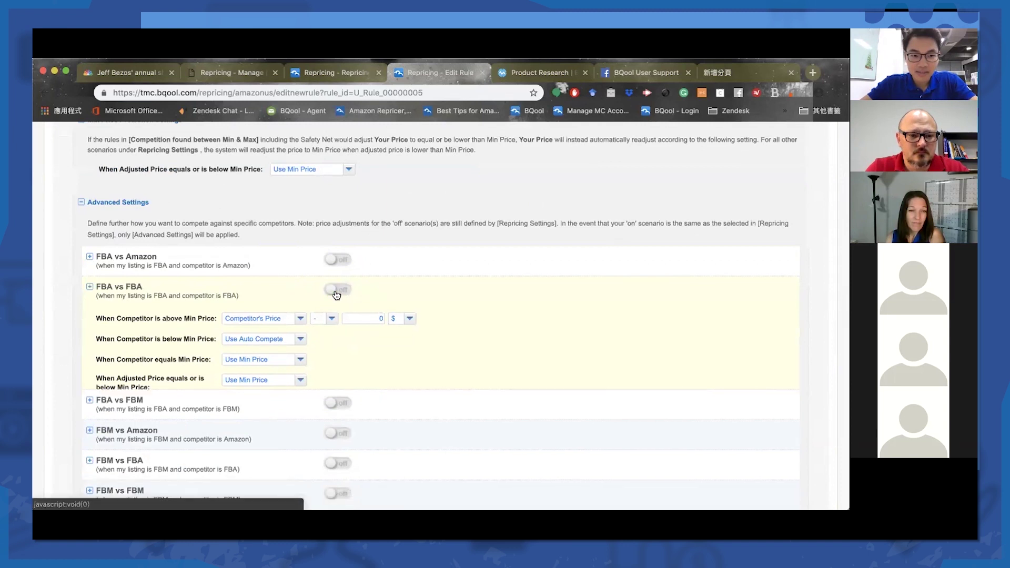
{"action": "scroll", "coordinate": [335, 253], "scroll_direction": "down", "scroll_amount": 2}
{"action": "left_click", "coordinate": [340, 225]}
{"action": "scroll", "coordinate": [402, 214], "scroll_direction": "up", "scroll_amount": 10}
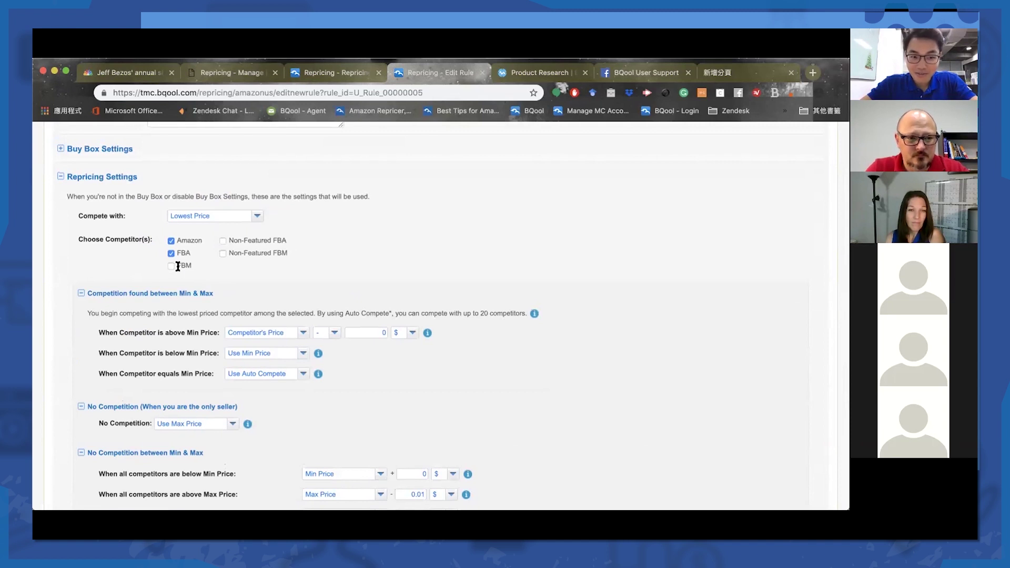
Step: Compare the chosen competitors in the general Repricing Settings with the options of the FBA vs FBM advanced scenario
{"action": "scroll", "coordinate": [175, 265], "scroll_direction": "down", "scroll_amount": 2}
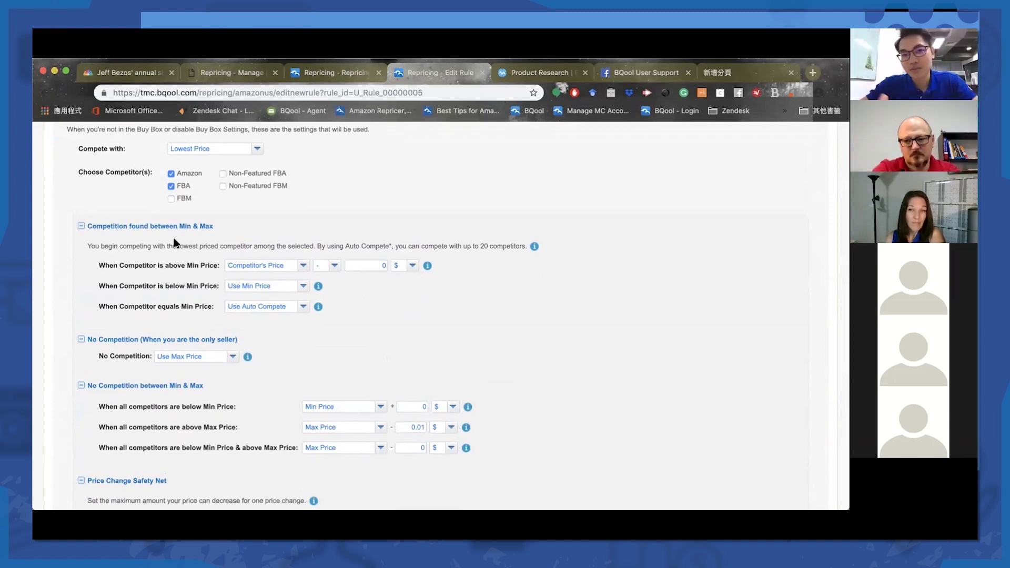
{"action": "scroll", "coordinate": [175, 242], "scroll_direction": "up", "scroll_amount": 1}
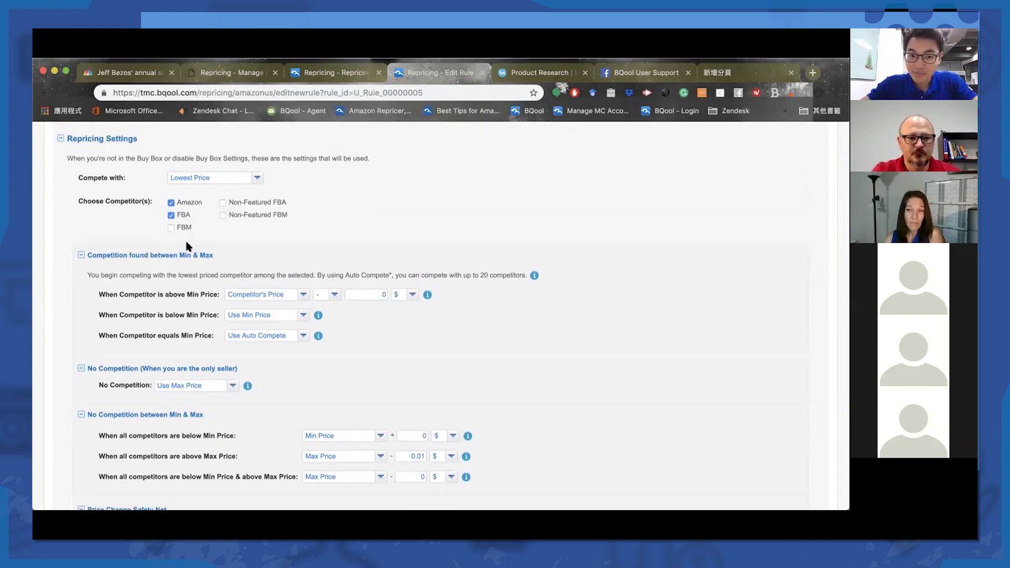
{"action": "scroll", "coordinate": [188, 244], "scroll_direction": "down", "scroll_amount": 10}
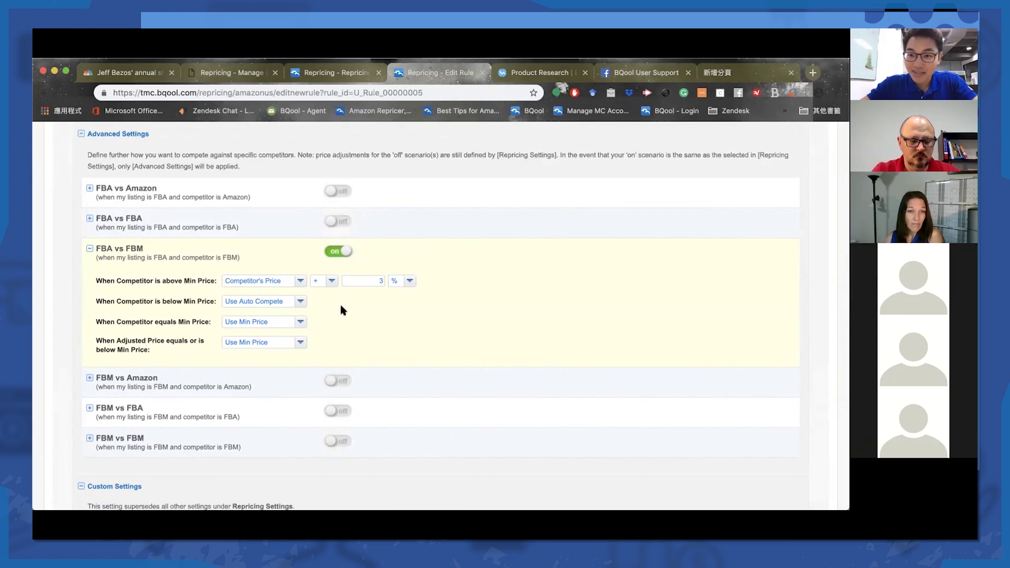
{"action": "scroll", "coordinate": [341, 306], "scroll_direction": "up", "scroll_amount": 1}
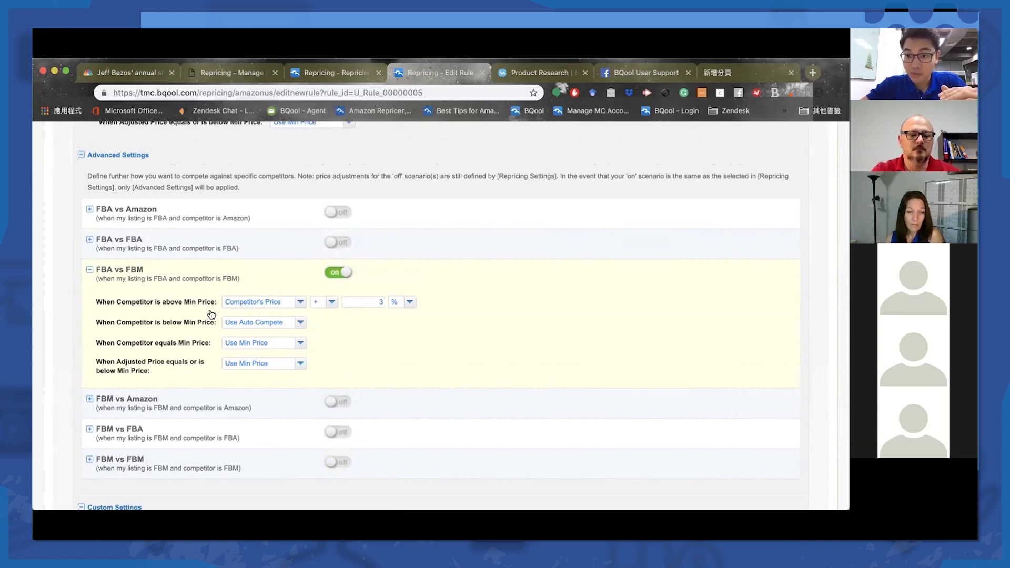
{"action": "scroll", "coordinate": [243, 390], "scroll_direction": "up", "scroll_amount": 10}
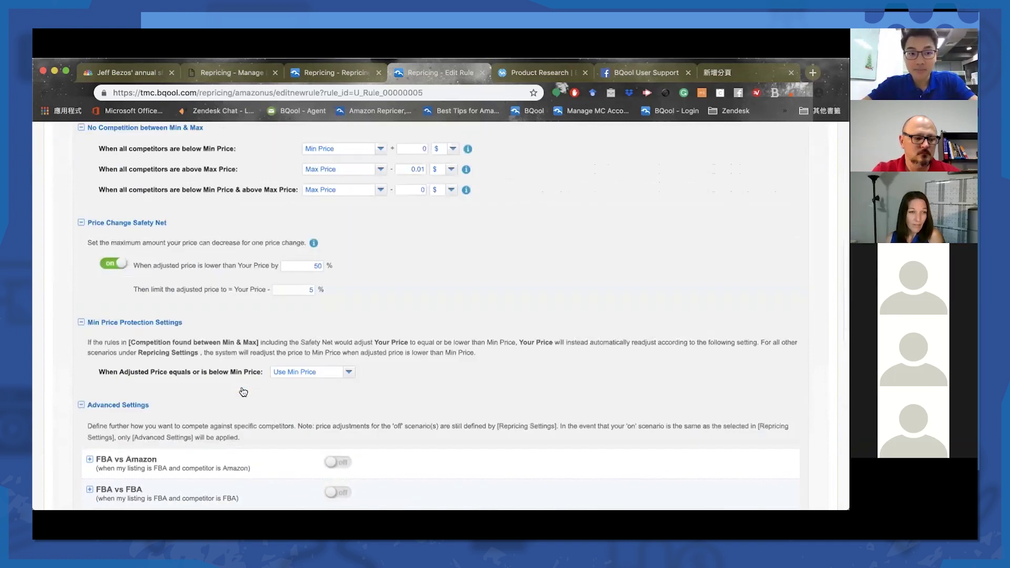
{"action": "scroll", "coordinate": [243, 392], "scroll_direction": "up", "scroll_amount": 15}
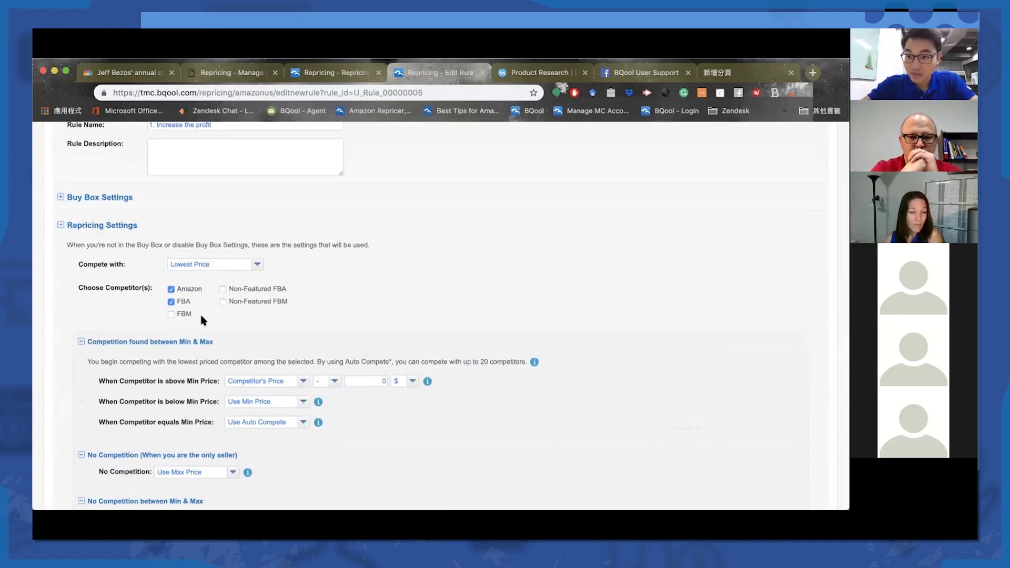
{"action": "scroll", "coordinate": [201, 316], "scroll_direction": "down", "scroll_amount": 20}
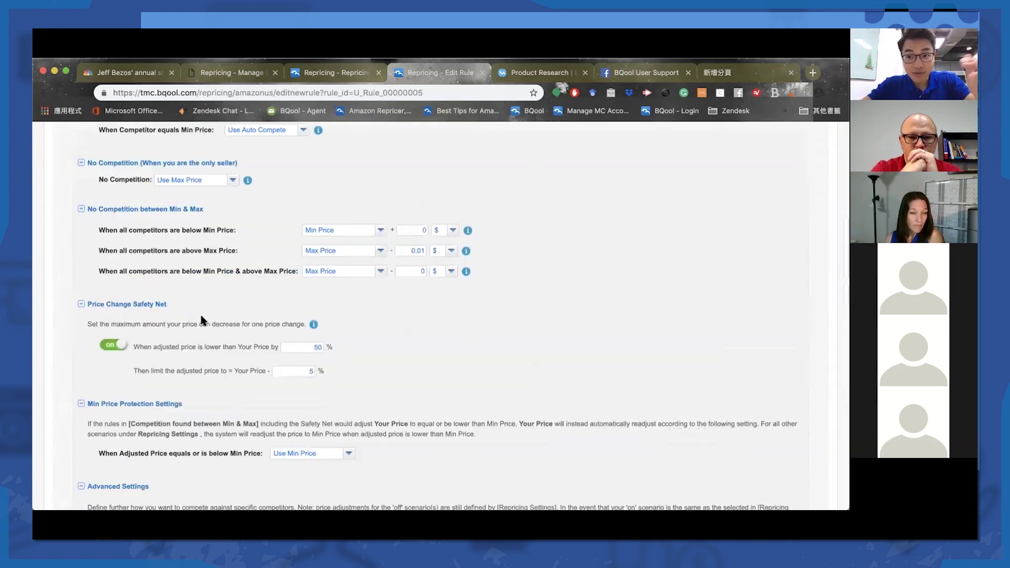
{"action": "scroll", "coordinate": [175, 268], "scroll_direction": "up", "scroll_amount": 1}
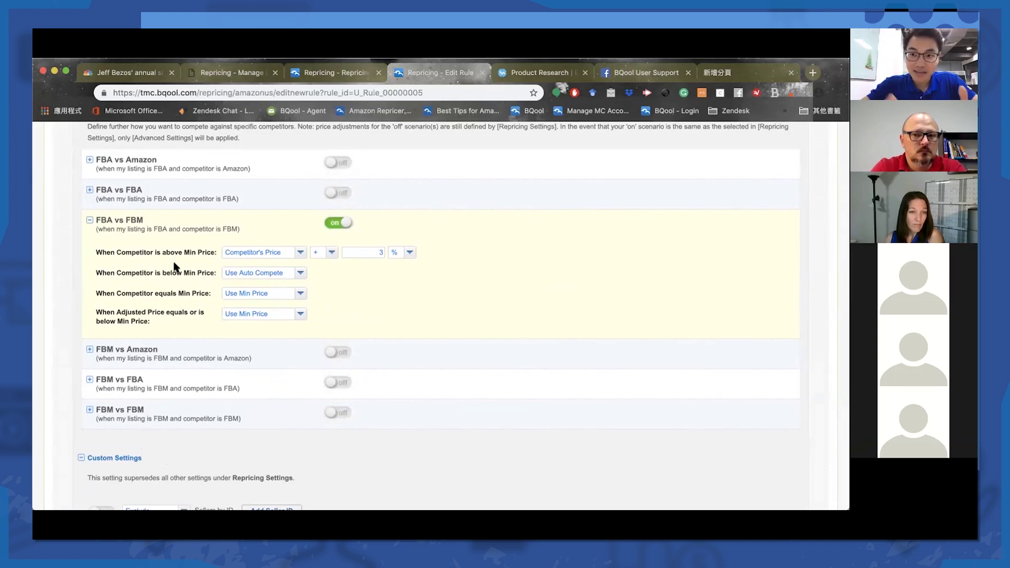
{"action": "scroll", "coordinate": [176, 268], "scroll_direction": "up", "scroll_amount": 1}
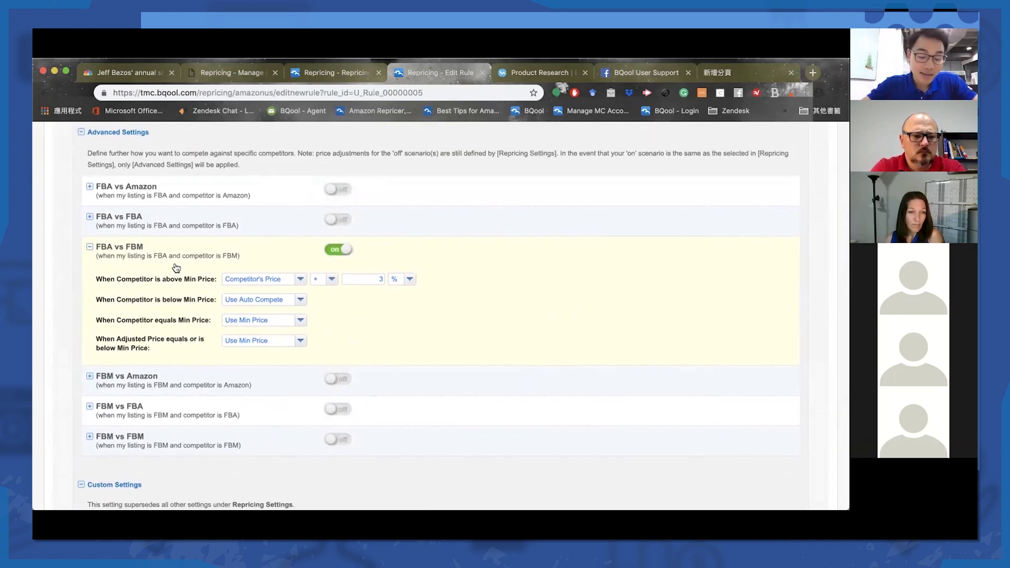
Step: Turn off the FBA vs FBM advanced scenario and return to the general Repricing Settings
{"action": "left_click", "coordinate": [338, 250]}
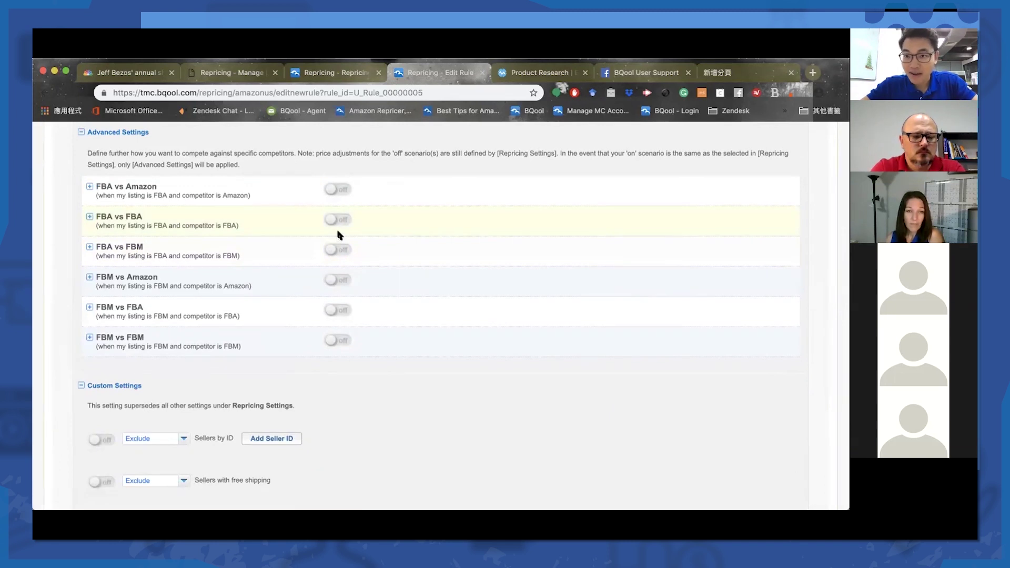
{"action": "scroll", "coordinate": [340, 236], "scroll_direction": "up", "scroll_amount": 15}
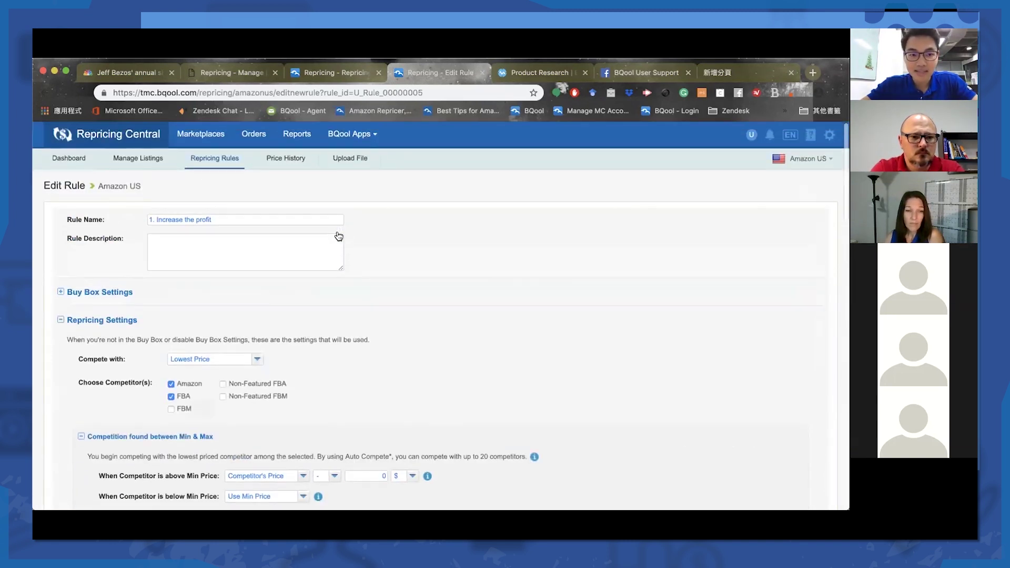
{"action": "scroll", "coordinate": [339, 236], "scroll_direction": "down", "scroll_amount": 5}
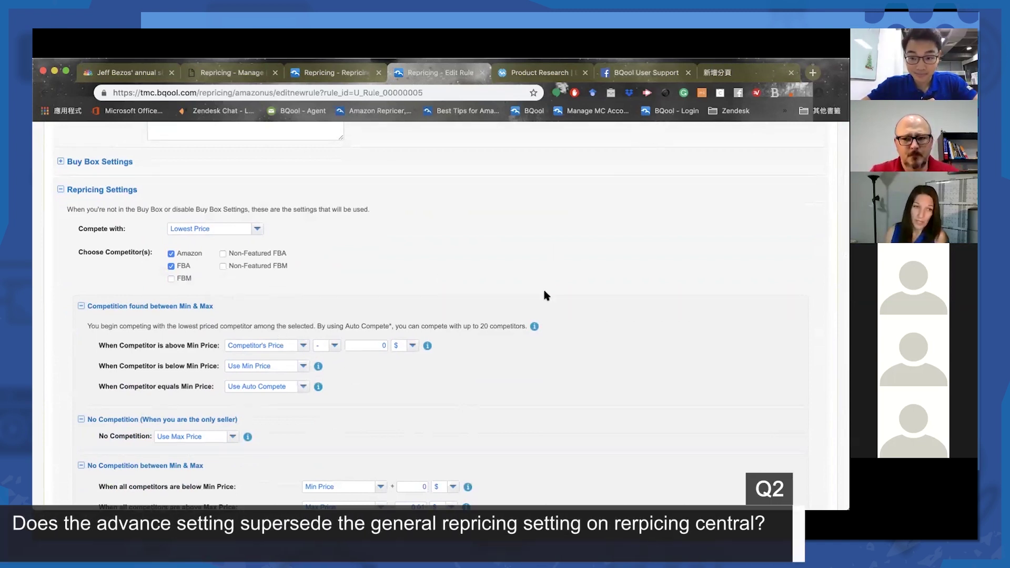
{"action": "scroll", "coordinate": [546, 297], "scroll_direction": "down", "scroll_amount": 1}
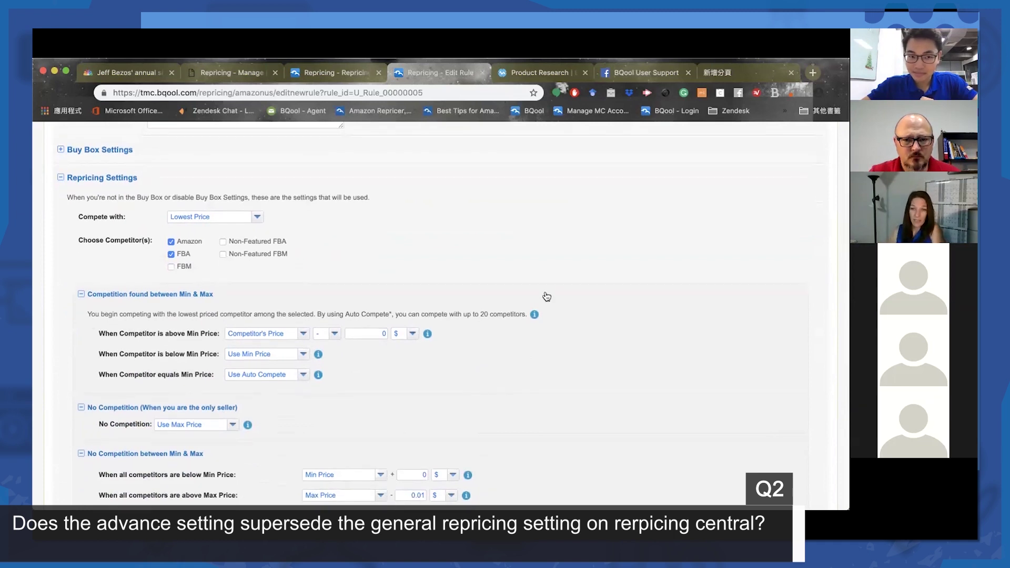
{"action": "scroll", "coordinate": [547, 297], "scroll_direction": "down", "scroll_amount": 1}
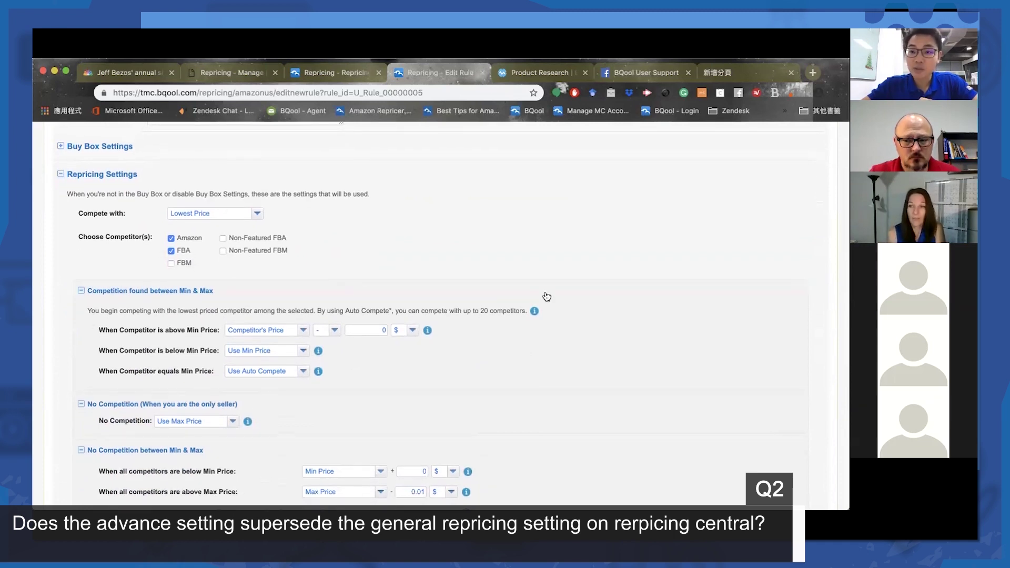
{"action": "scroll", "coordinate": [546, 297], "scroll_direction": "up", "scroll_amount": 2}
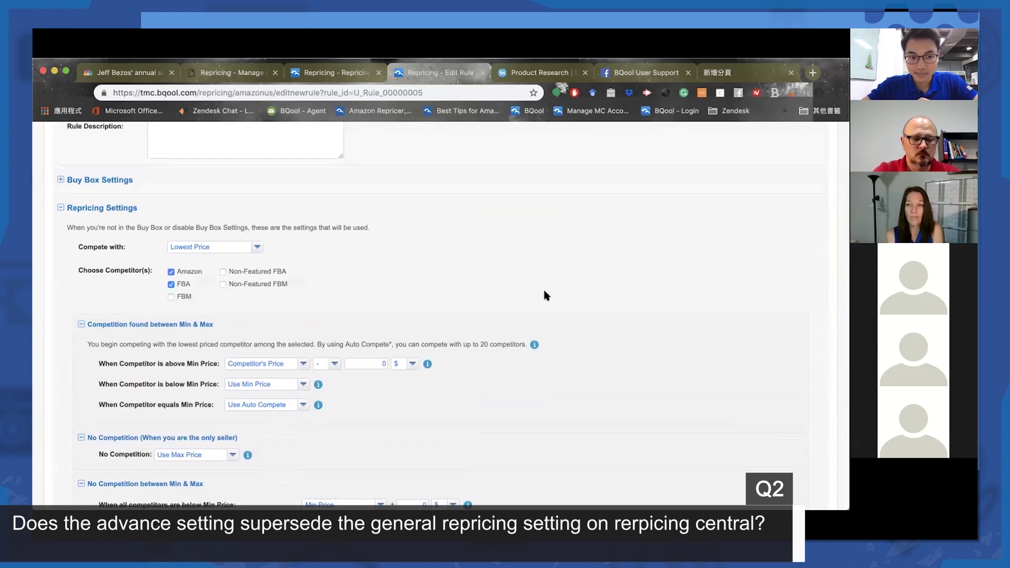
Step: Set the rule to compete with the Buy Box Price and use Min Price when the Buy Box winner equals Min Price
{"action": "left_click", "coordinate": [61, 207]}
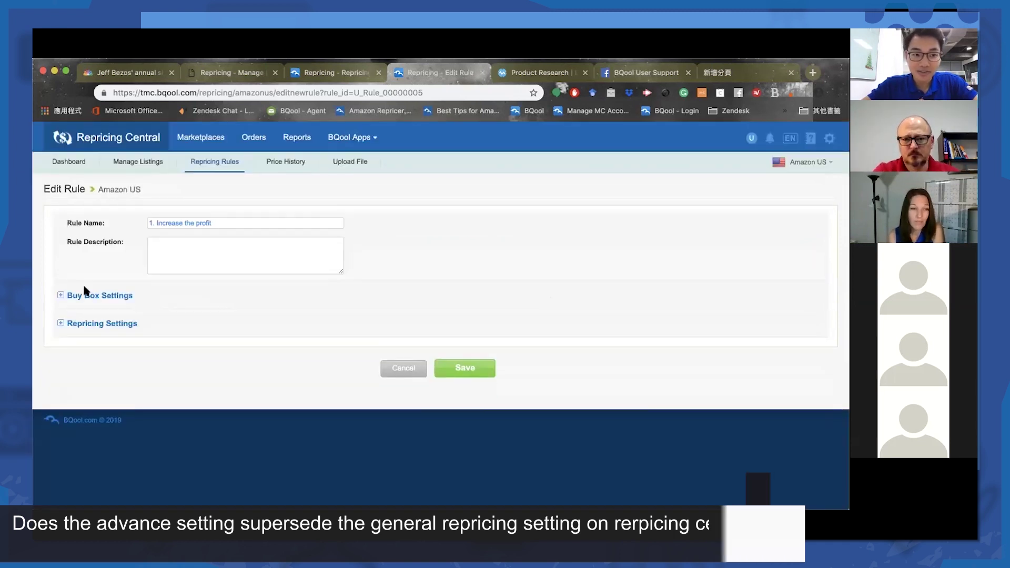
{"action": "left_click", "coordinate": [98, 324]}
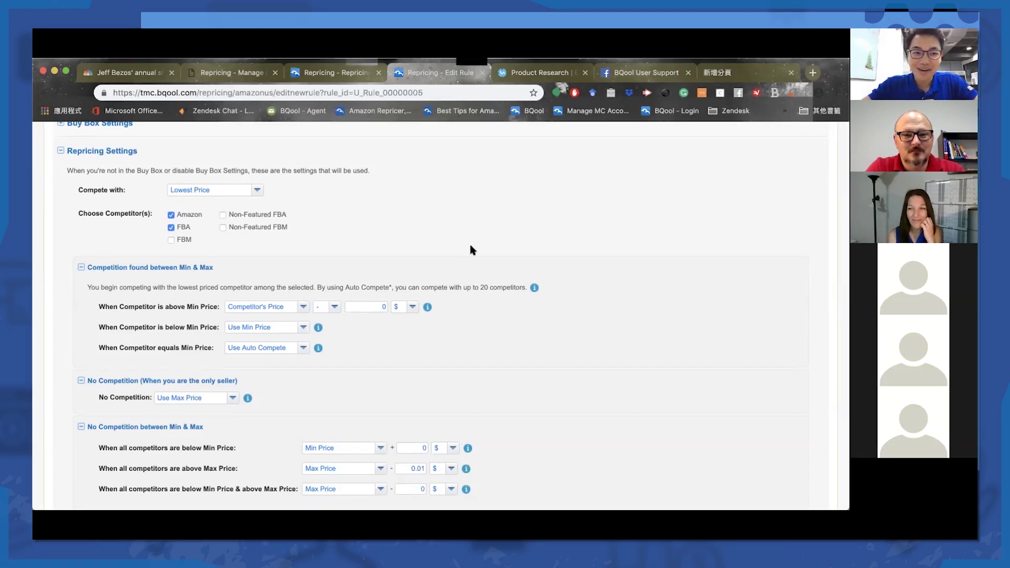
{"action": "left_click", "coordinate": [212, 190]}
{"action": "left_click", "coordinate": [208, 214]}
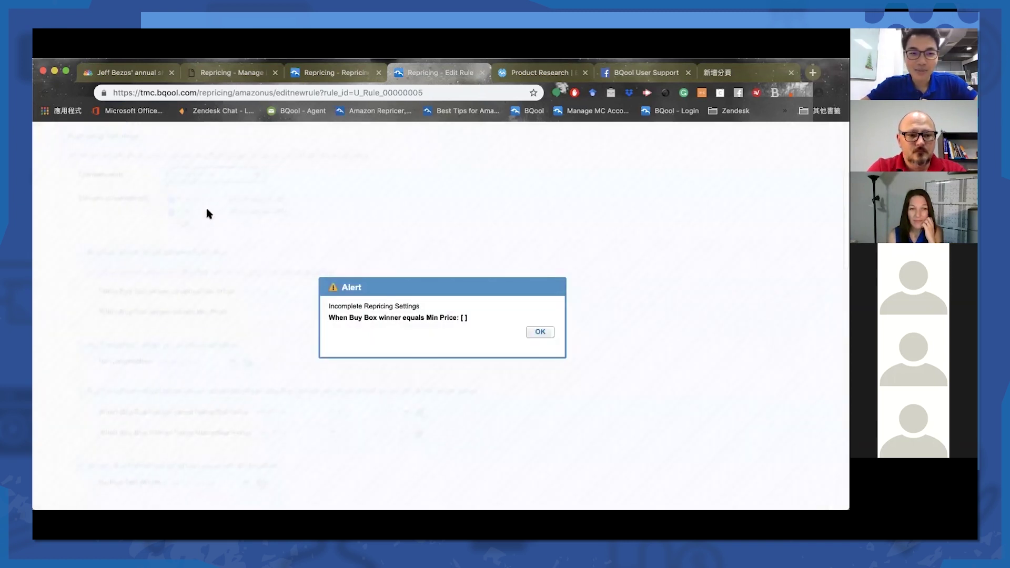
{"action": "left_click", "coordinate": [539, 332]}
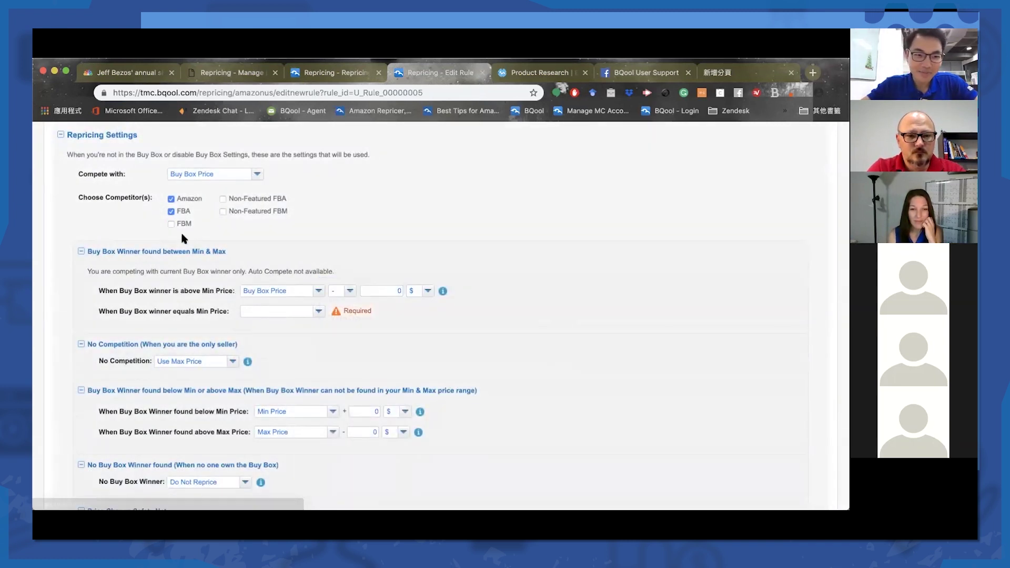
{"action": "left_click", "coordinate": [281, 312]}
{"action": "left_click", "coordinate": [269, 337]}
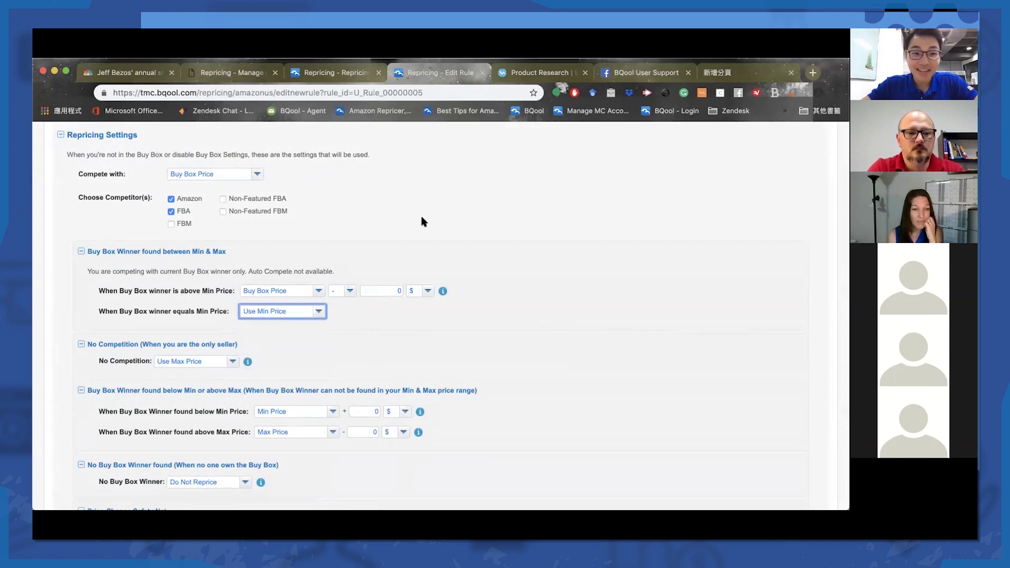
Step: Include FBM among the chosen competitors for the Buy Box Price and check the related repricing options
{"action": "scroll", "coordinate": [422, 219], "scroll_direction": "up", "scroll_amount": 1}
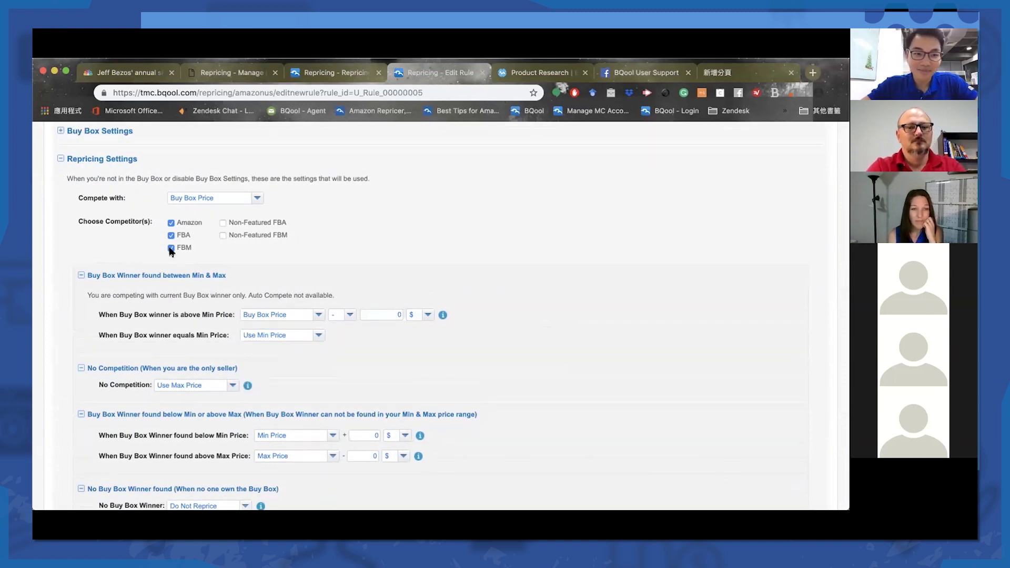
{"action": "scroll", "coordinate": [174, 251], "scroll_direction": "down", "scroll_amount": 5}
{"action": "scroll", "coordinate": [214, 268], "scroll_direction": "up", "scroll_amount": 1}
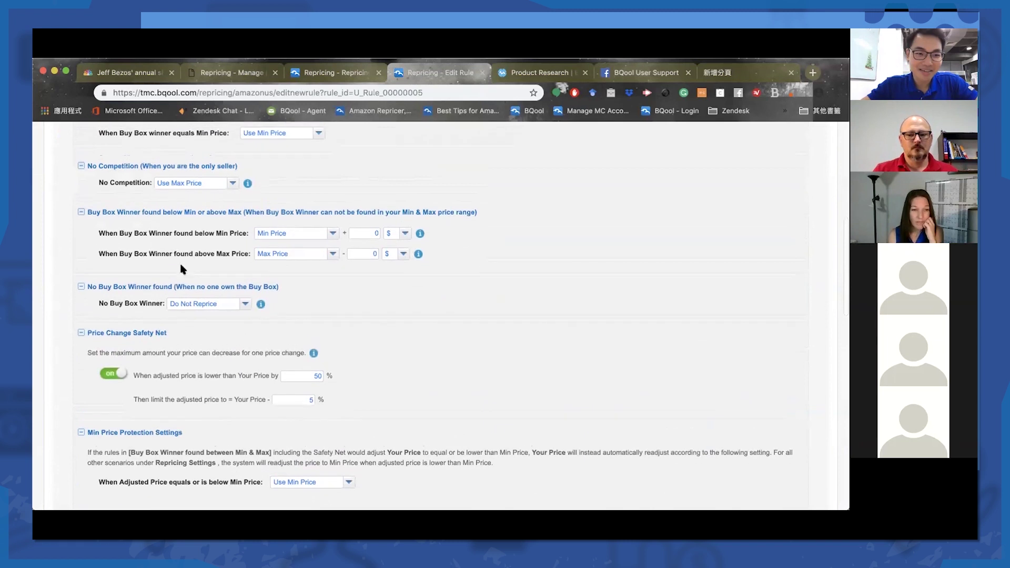
{"action": "scroll", "coordinate": [218, 266], "scroll_direction": "up", "scroll_amount": 4}
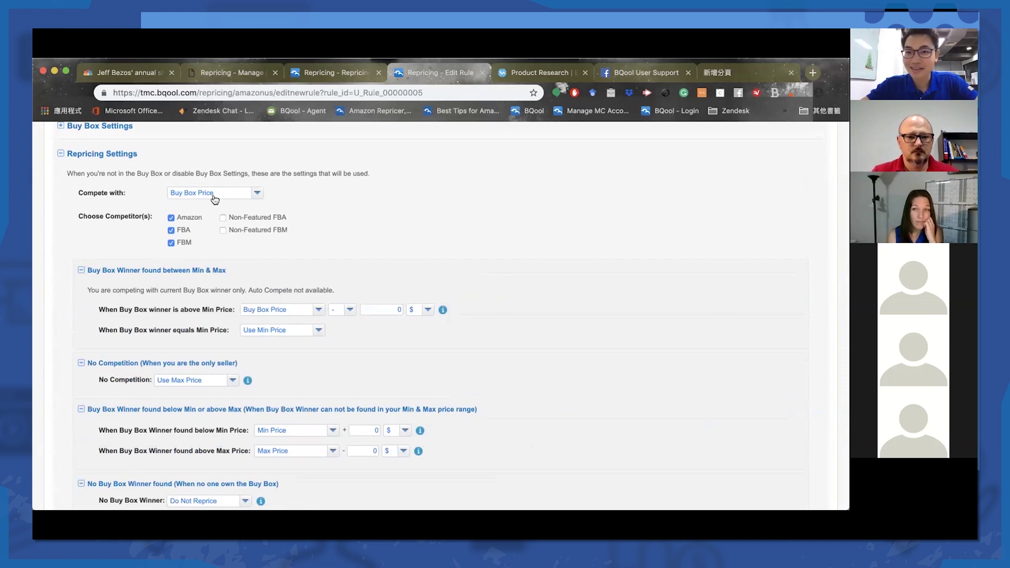
{"action": "scroll", "coordinate": [215, 199], "scroll_direction": "up", "scroll_amount": 2}
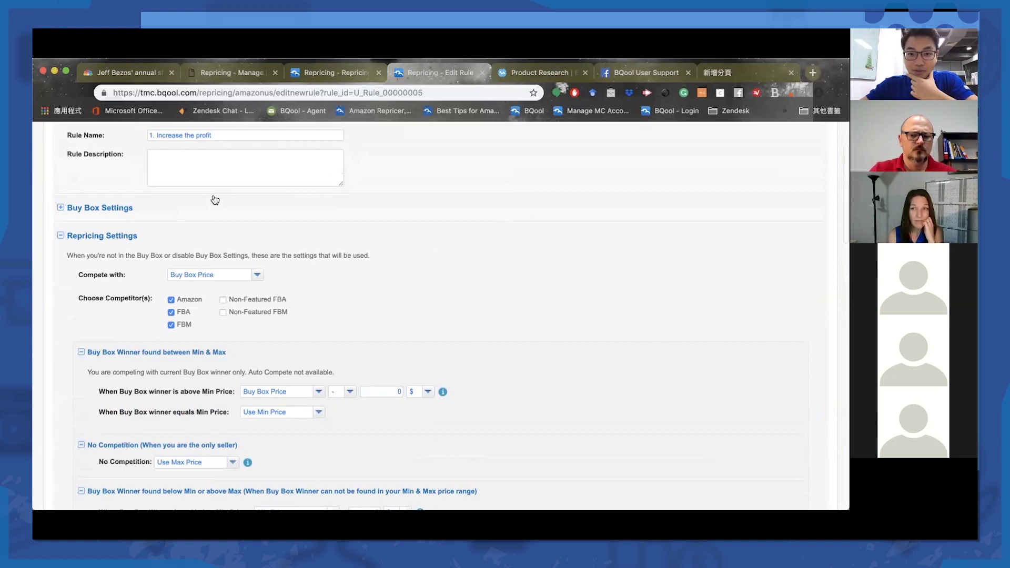
{"action": "scroll", "coordinate": [214, 199], "scroll_direction": "up", "scroll_amount": 1}
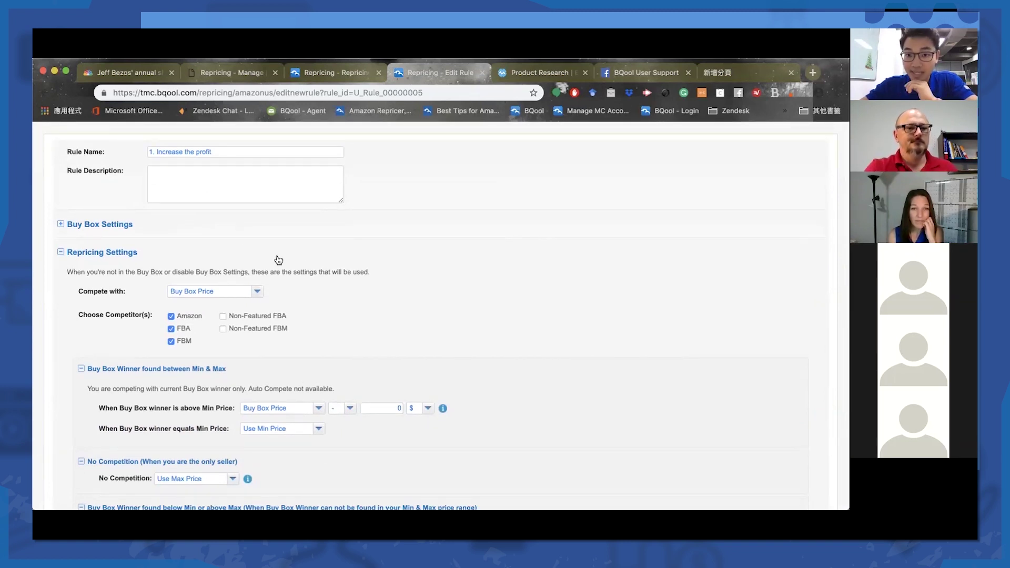
Step: Set the No Buy Box Winner option to Your Price minus $0.01
{"action": "scroll", "coordinate": [277, 262], "scroll_direction": "down", "scroll_amount": 3}
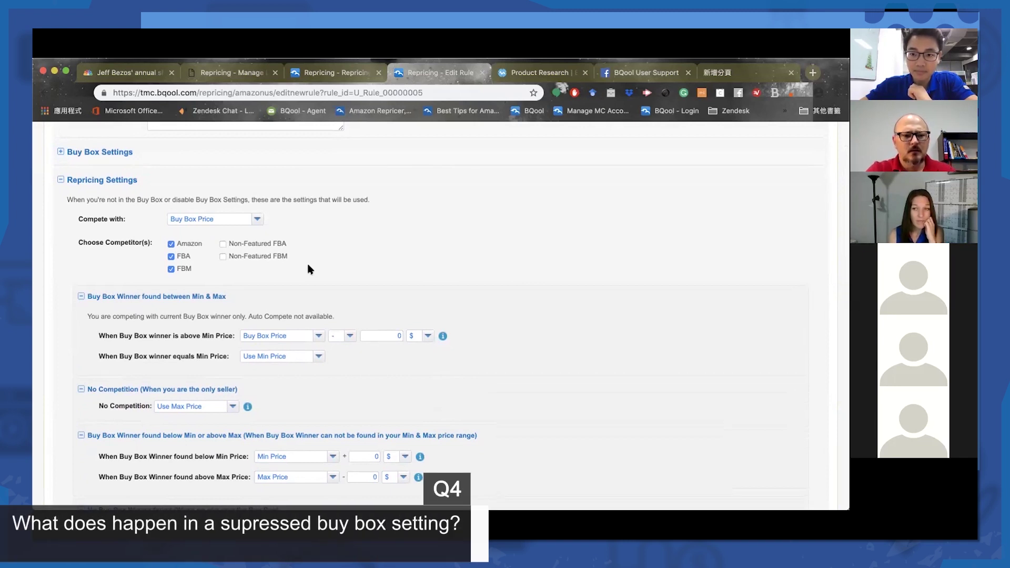
{"action": "scroll", "coordinate": [308, 270], "scroll_direction": "down", "scroll_amount": 8}
{"action": "scroll", "coordinate": [229, 277], "scroll_direction": "down", "scroll_amount": 1}
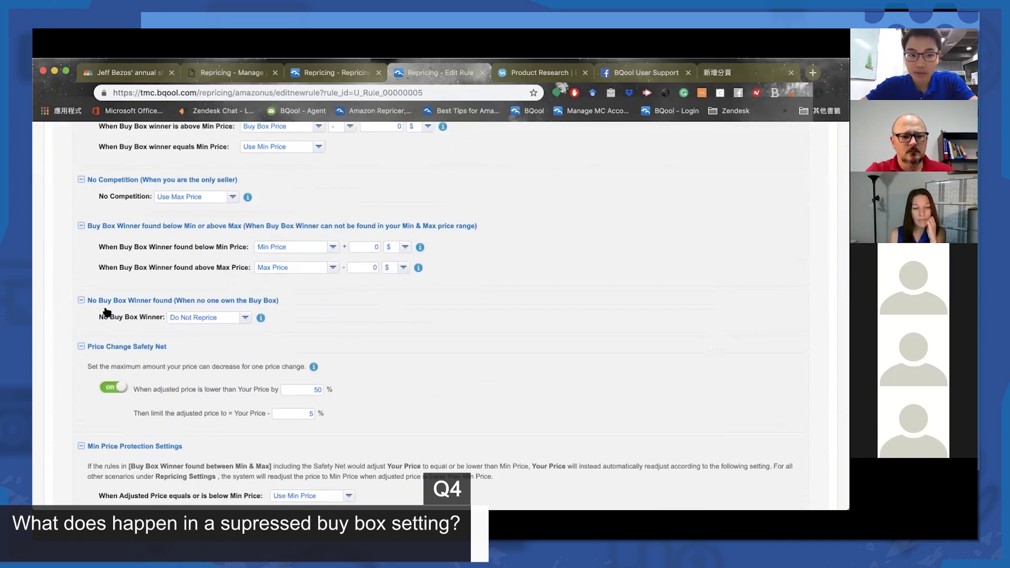
{"action": "scroll", "coordinate": [107, 312], "scroll_direction": "down", "scroll_amount": 1}
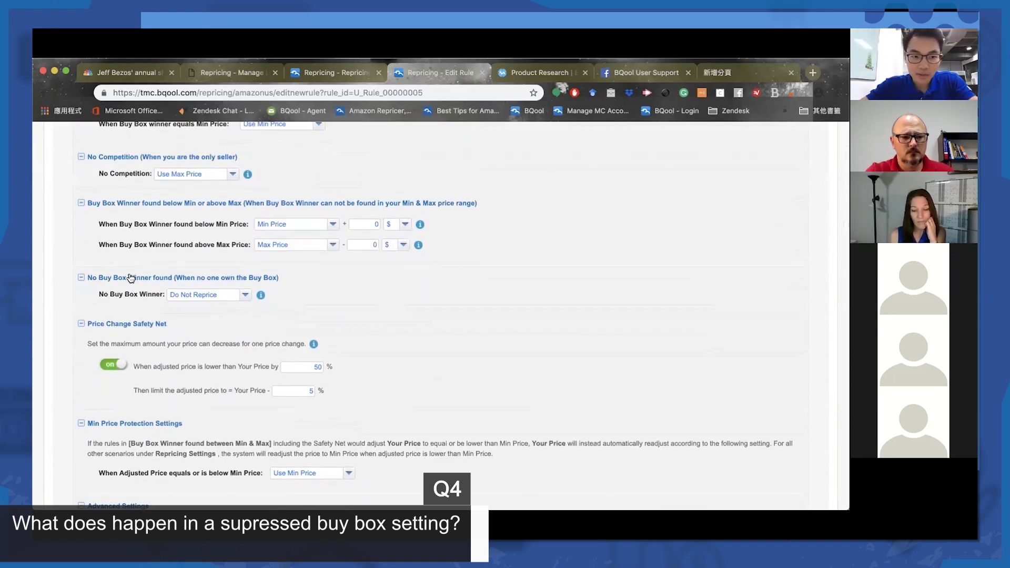
{"action": "left_click", "coordinate": [221, 296]}
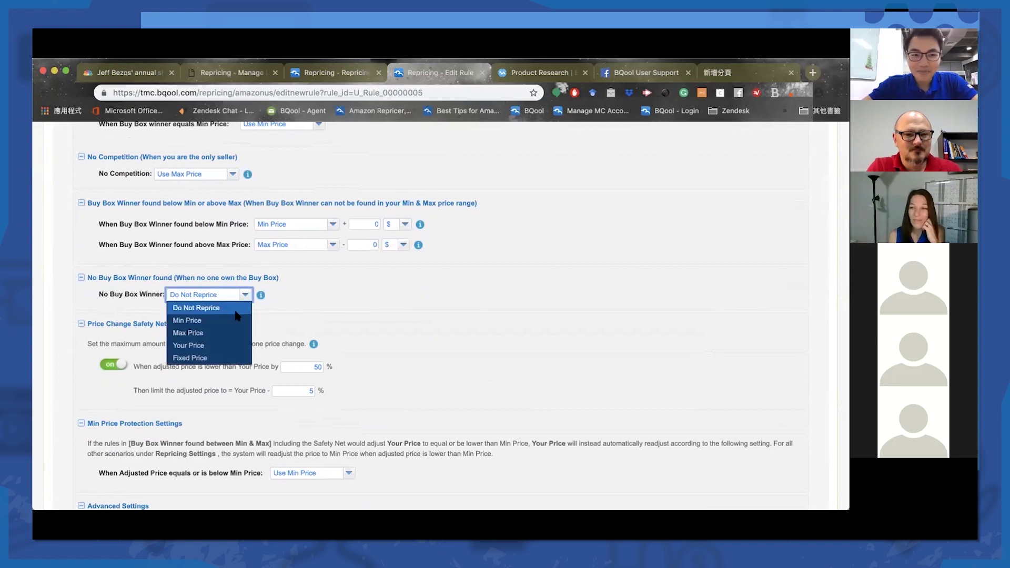
{"action": "left_click", "coordinate": [218, 346]}
{"action": "left_click", "coordinate": [269, 295]}
{"action": "left_click", "coordinate": [266, 323]}
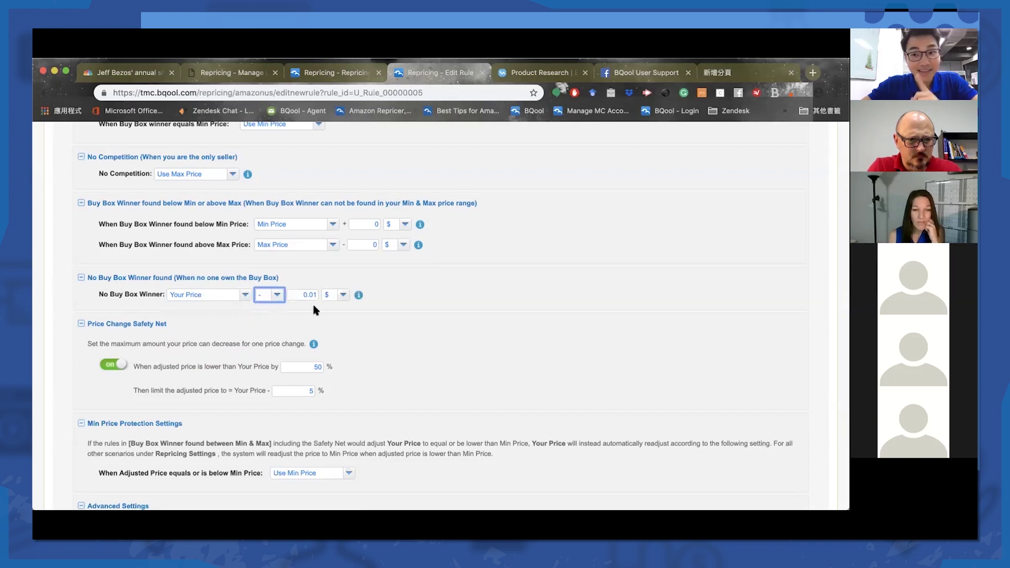
Step: Examine the pricing options that apply when no one owns the Buy Box
{"action": "scroll", "coordinate": [279, 300], "scroll_direction": "up", "scroll_amount": 1}
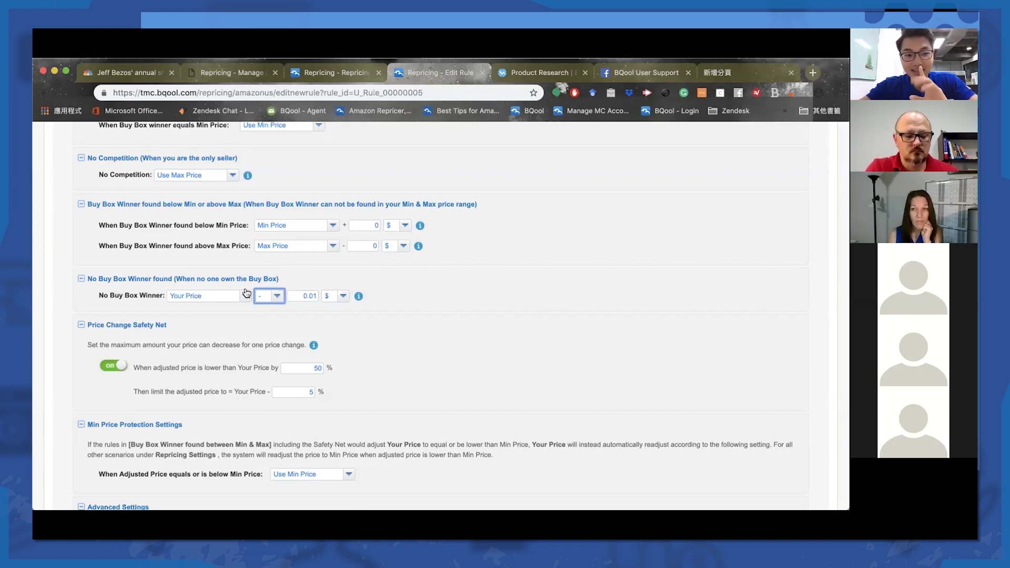
{"action": "scroll", "coordinate": [246, 292], "scroll_direction": "down", "scroll_amount": 1}
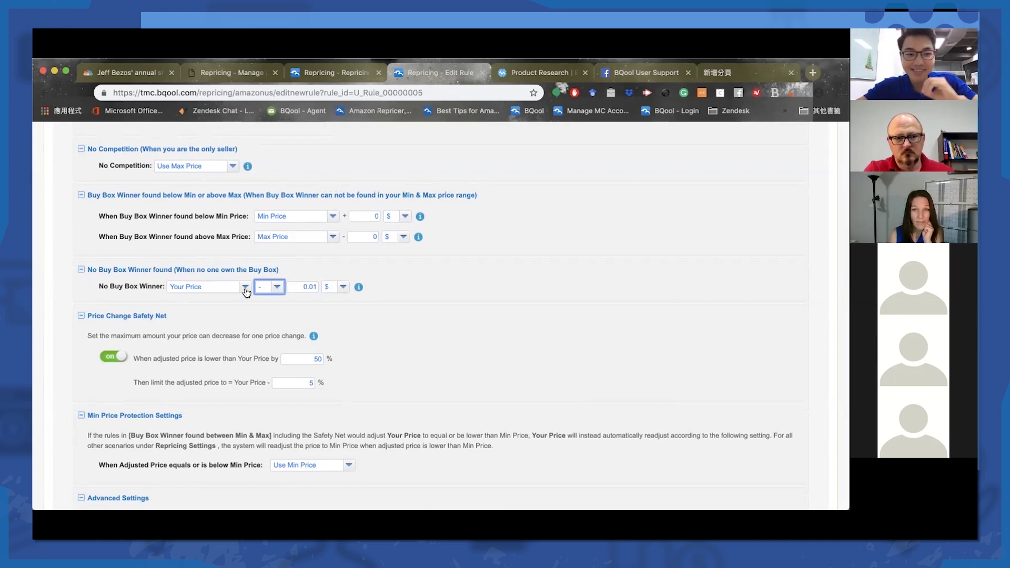
{"action": "scroll", "coordinate": [246, 292], "scroll_direction": "down", "scroll_amount": 1}
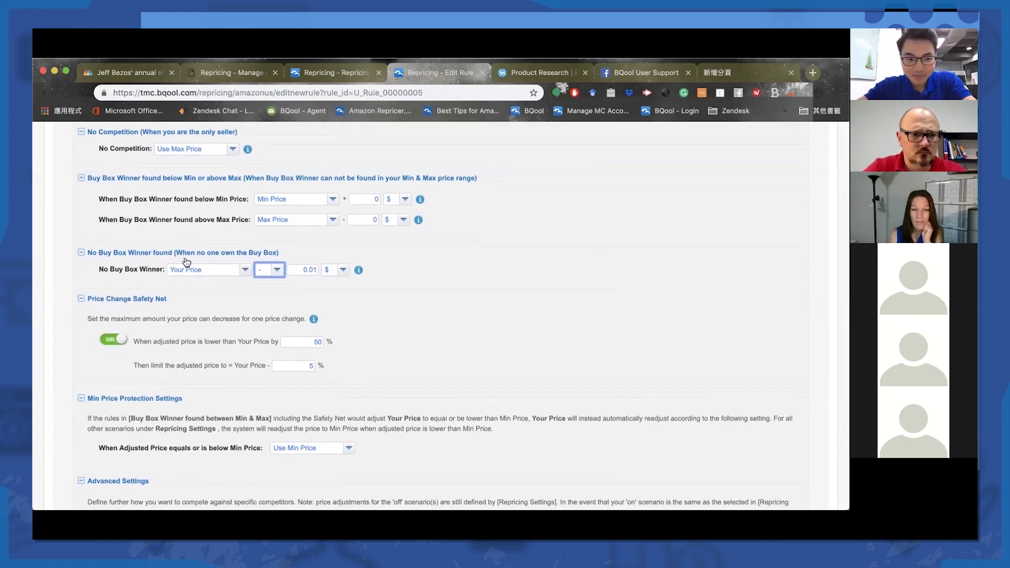
{"action": "scroll", "coordinate": [185, 261], "scroll_direction": "up", "scroll_amount": 1}
{"action": "scroll", "coordinate": [183, 259], "scroll_direction": "up", "scroll_amount": 2}
{"action": "scroll", "coordinate": [183, 259], "scroll_direction": "up", "scroll_amount": 3}
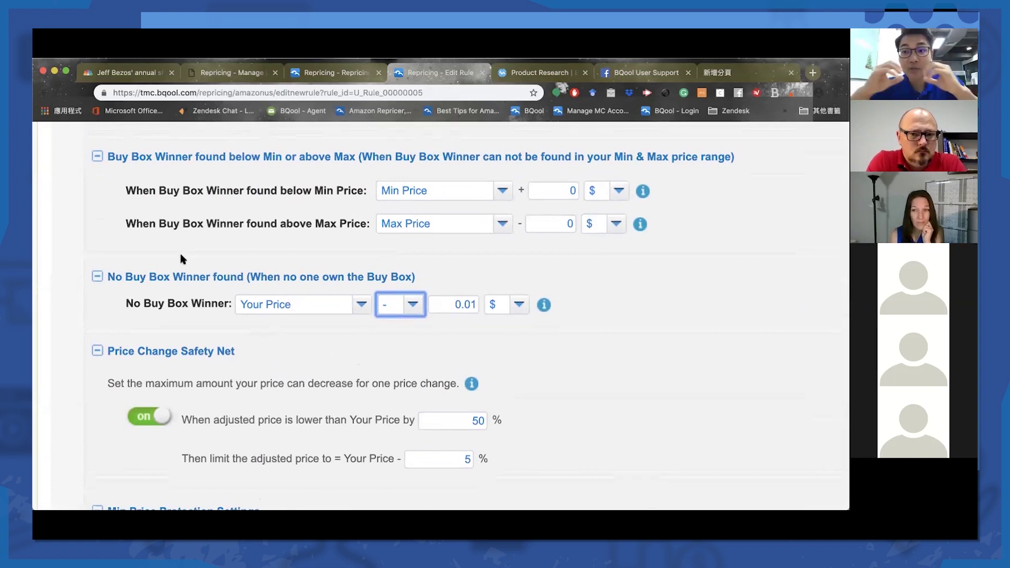
{"action": "scroll", "coordinate": [178, 266], "scroll_direction": "right", "scroll_amount": 2}
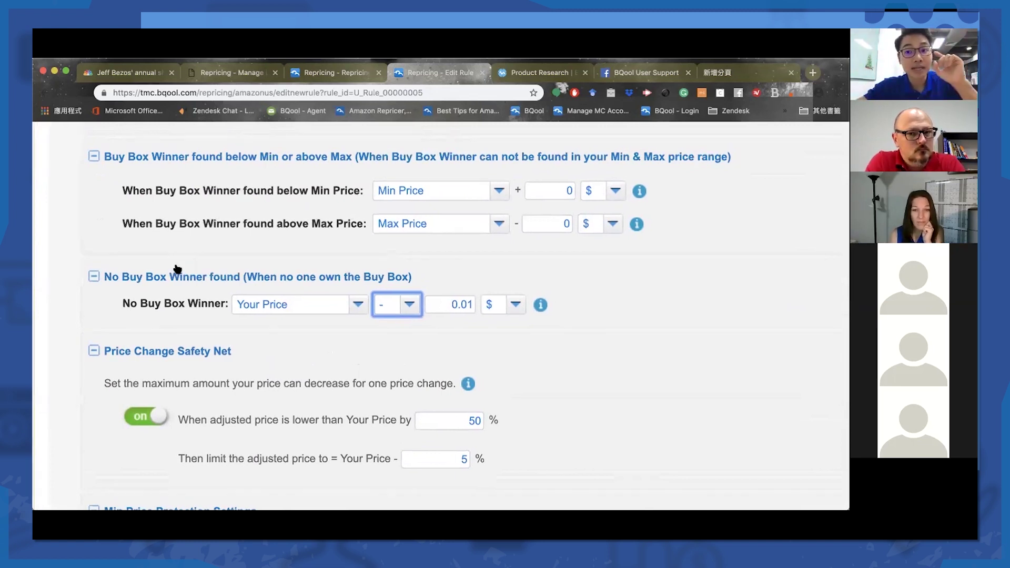
Step: Review the rule's No Buy Box Winner setting alongside the No Competition and Buy Box Winner below Min or above Max settings
{"action": "scroll", "coordinate": [177, 269], "scroll_direction": "right", "scroll_amount": 1}
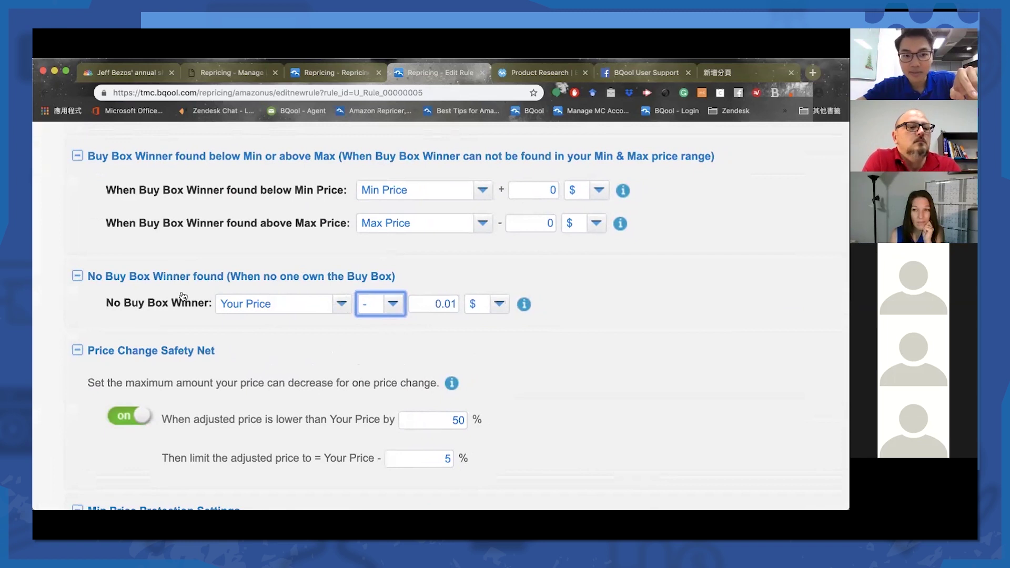
{"action": "scroll", "coordinate": [212, 302], "scroll_direction": "right", "scroll_amount": 2}
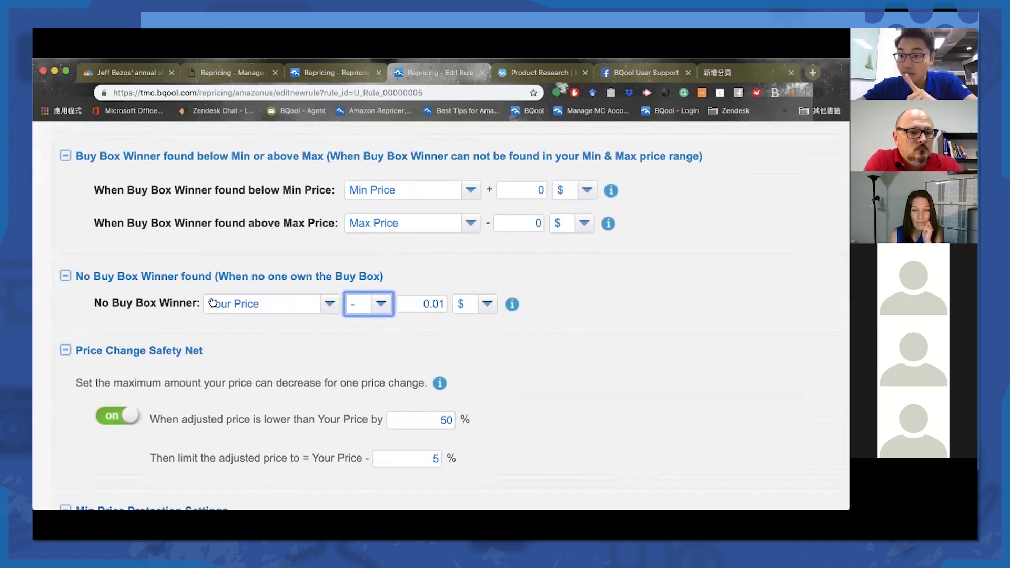
{"action": "scroll", "coordinate": [284, 308], "scroll_direction": "right", "scroll_amount": 1}
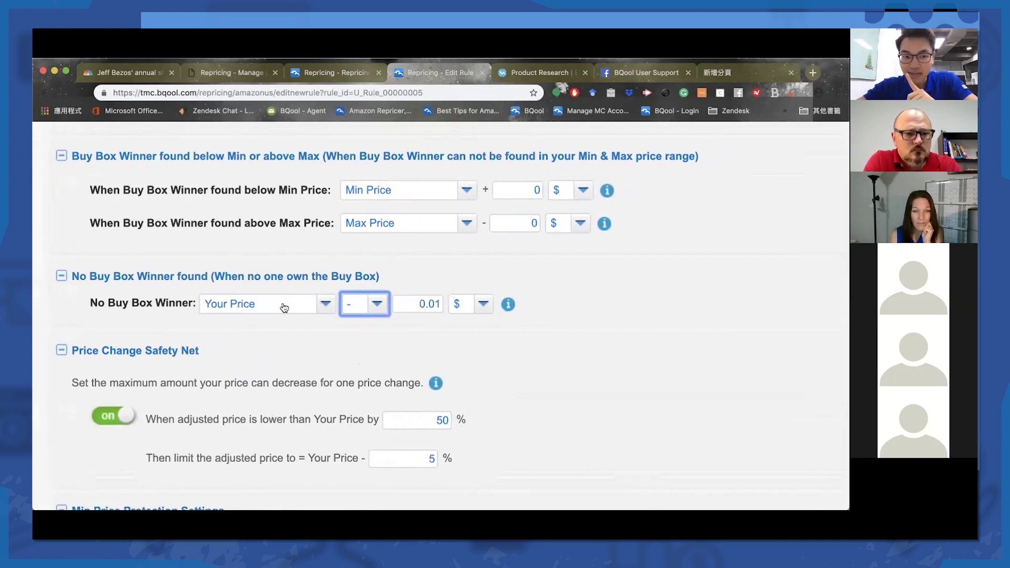
{"action": "scroll", "coordinate": [285, 308], "scroll_direction": "right", "scroll_amount": 5}
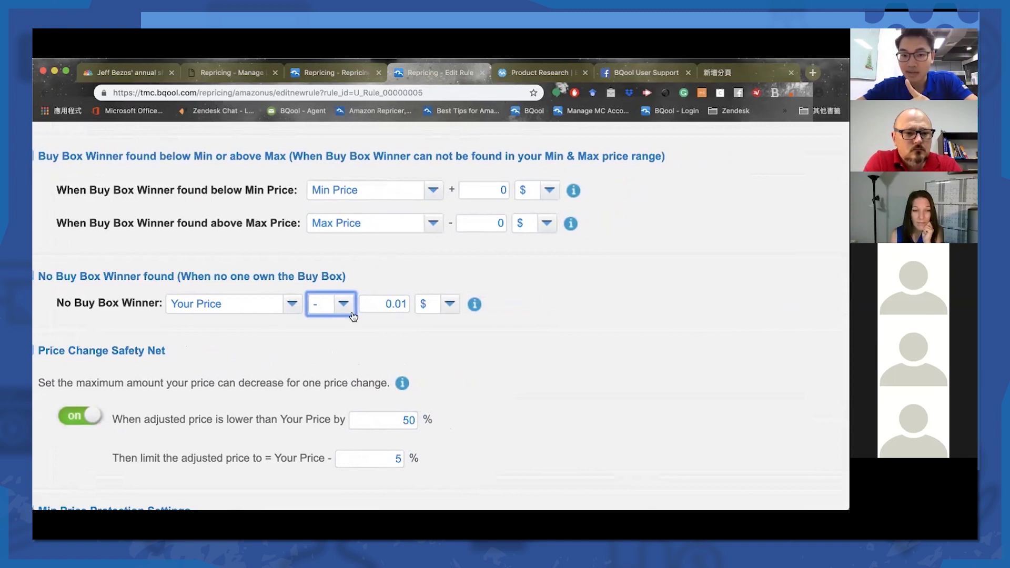
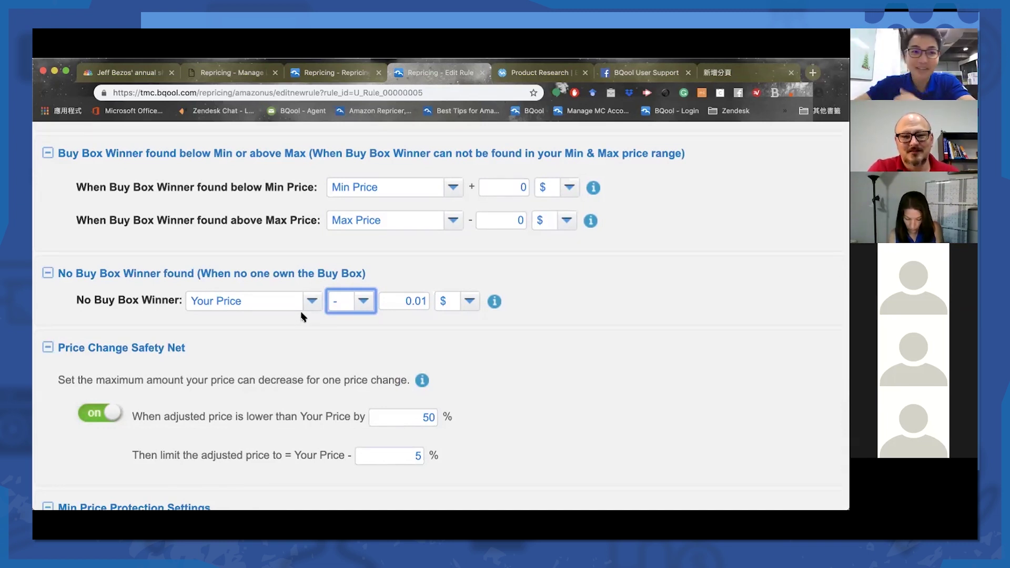
{"action": "scroll", "coordinate": [301, 316], "scroll_direction": "up", "scroll_amount": 3}
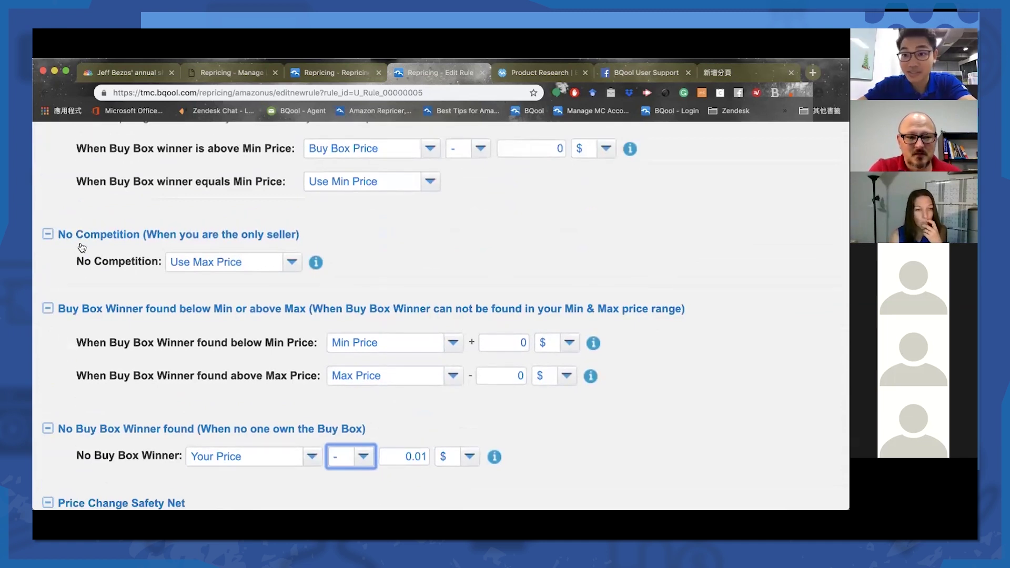
{"action": "scroll", "coordinate": [100, 261], "scroll_direction": "down", "scroll_amount": 1}
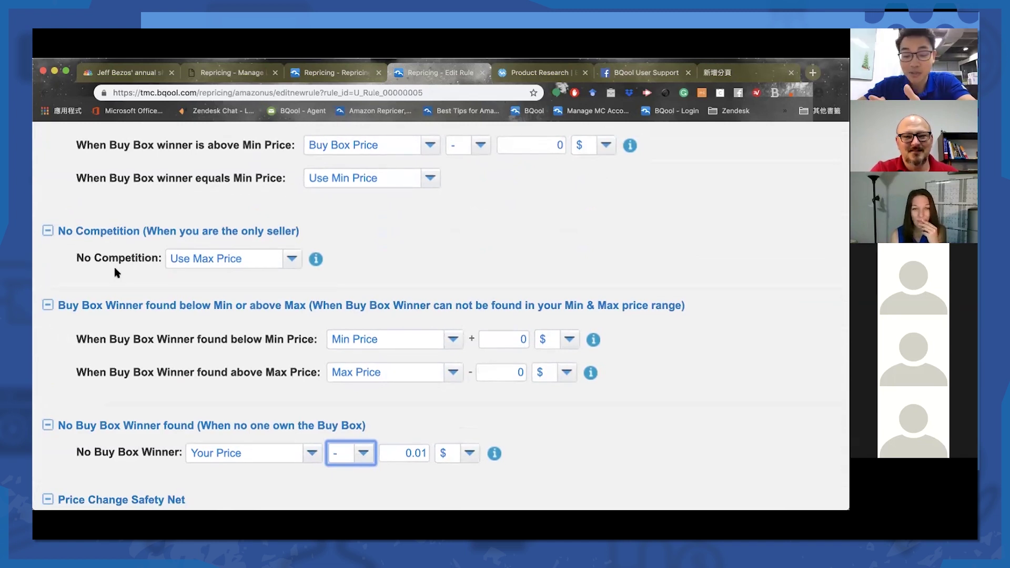
{"action": "scroll", "coordinate": [157, 290], "scroll_direction": "down", "scroll_amount": 3}
{"action": "scroll", "coordinate": [156, 290], "scroll_direction": "down", "scroll_amount": 1}
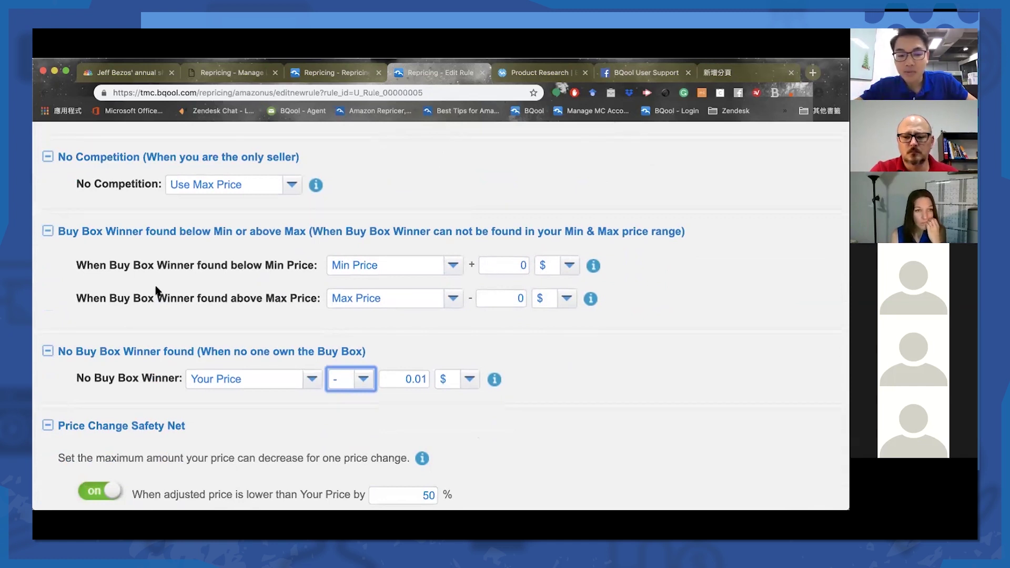
{"action": "scroll", "coordinate": [156, 290], "scroll_direction": "up", "scroll_amount": 1}
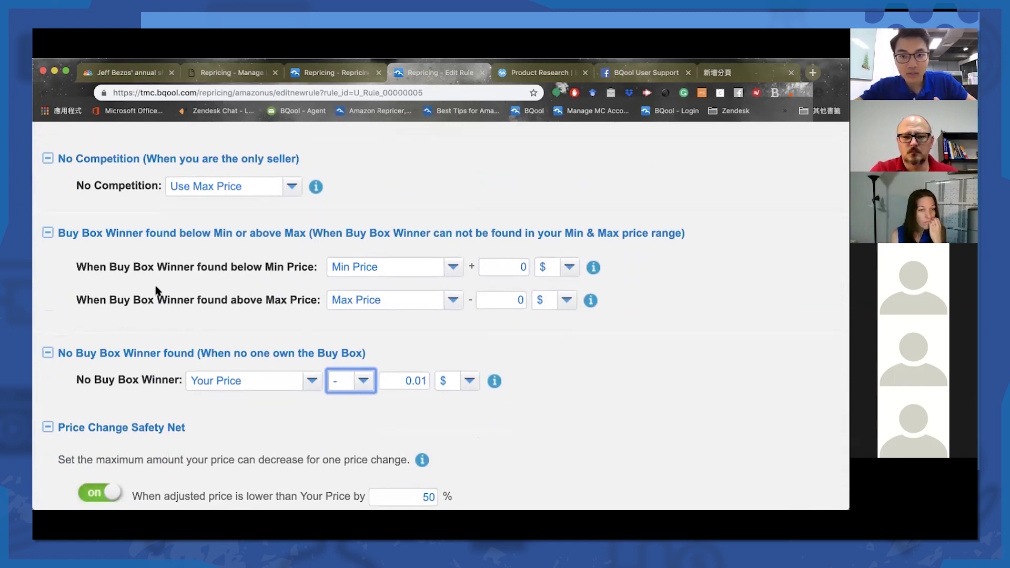